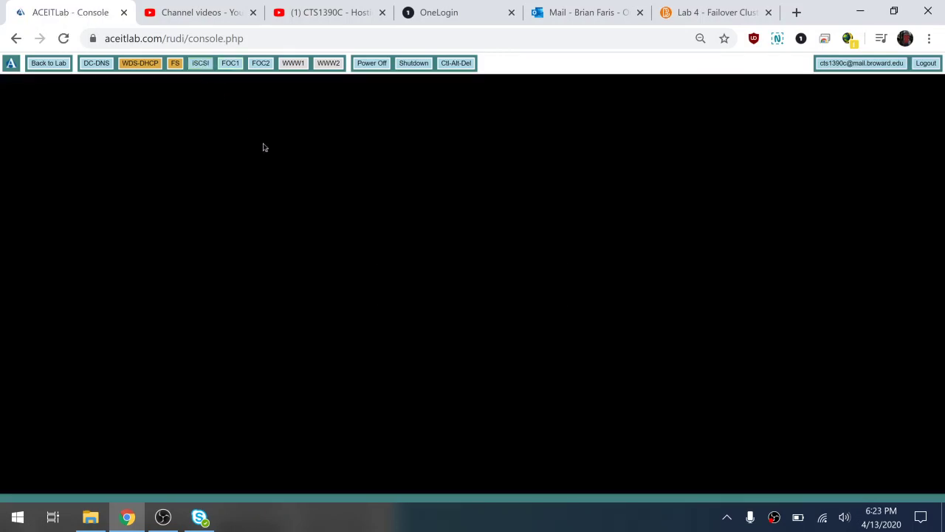
Sign in to the iSCSI server with the administrator password and close Server Manager
{"action": "left_click", "coordinate": [455, 65]}
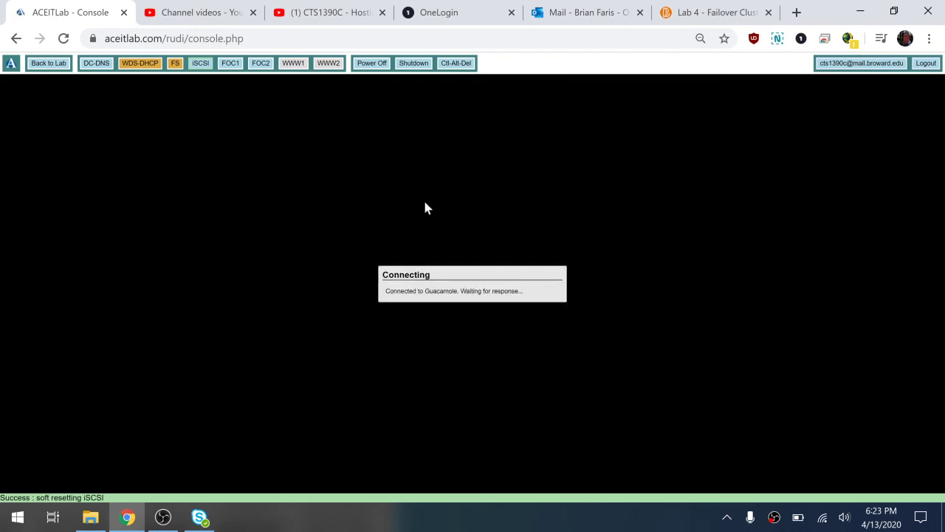
{"action": "type", "text": "P"}
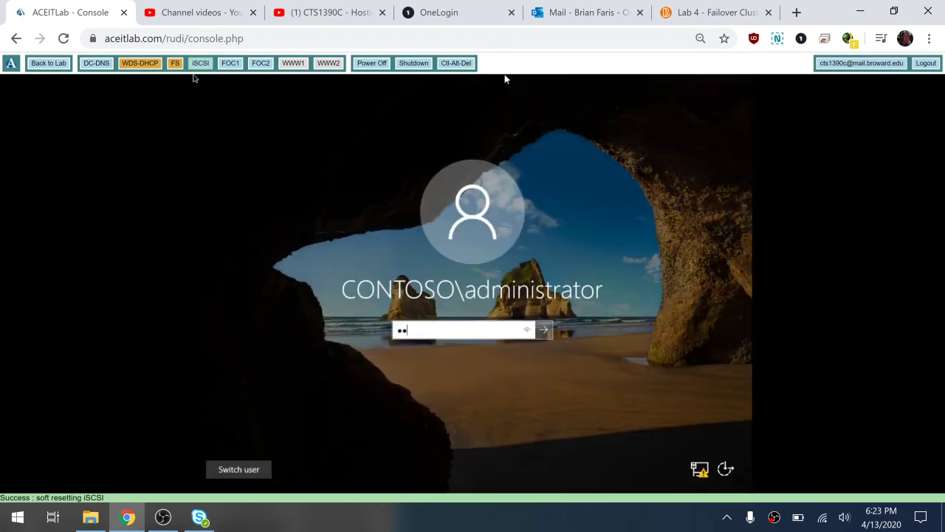
{"action": "type", "text": "a$$w0rd"}
{"action": "key", "text": "Return"}
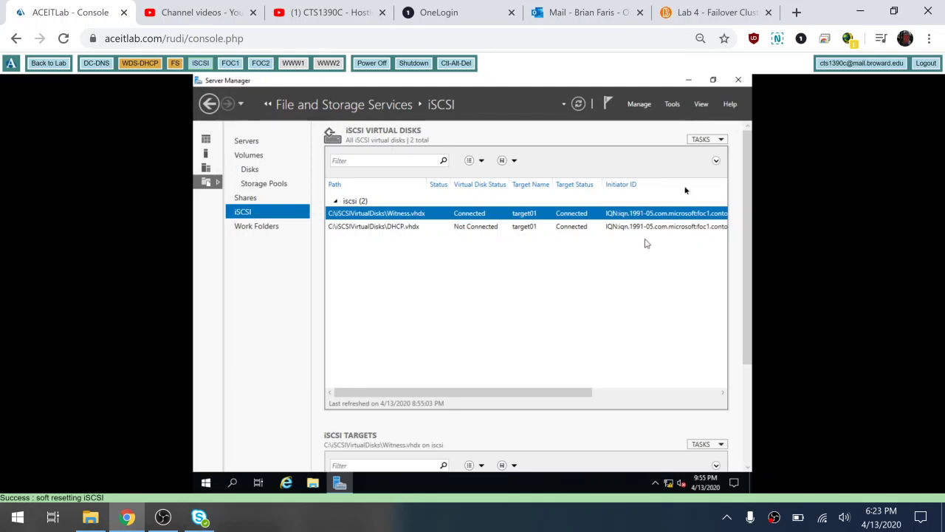
{"action": "left_click", "coordinate": [737, 79]}
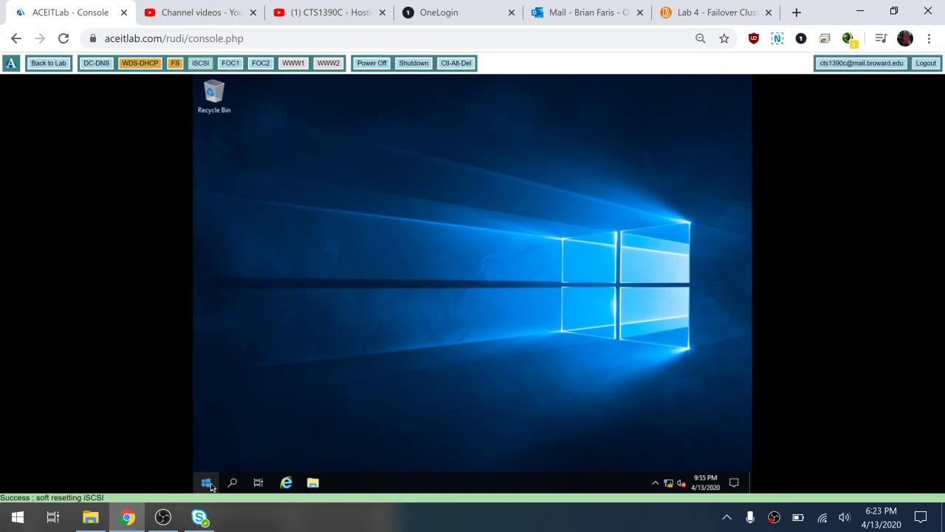
Launch Server Manager from Start and go to File and Storage Services > iSCSI
{"action": "left_click", "coordinate": [206, 482]}
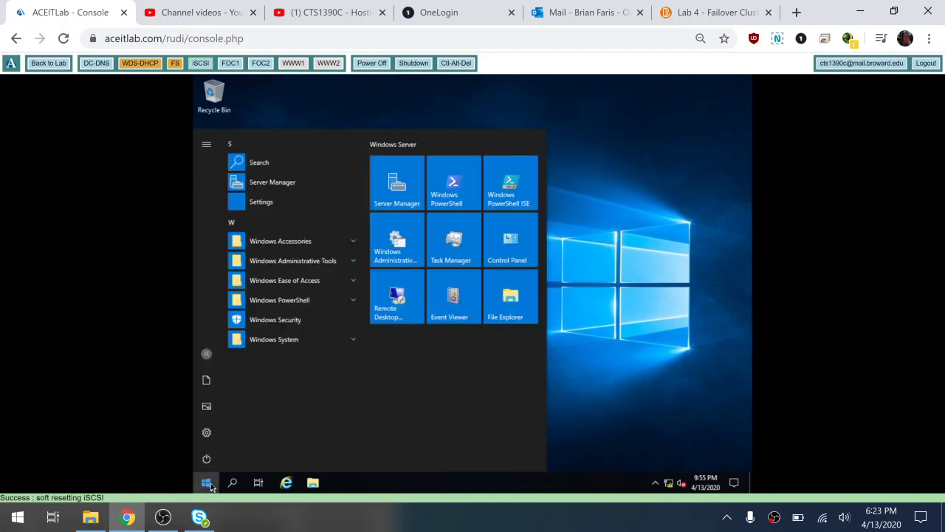
{"action": "left_click", "coordinate": [404, 183]}
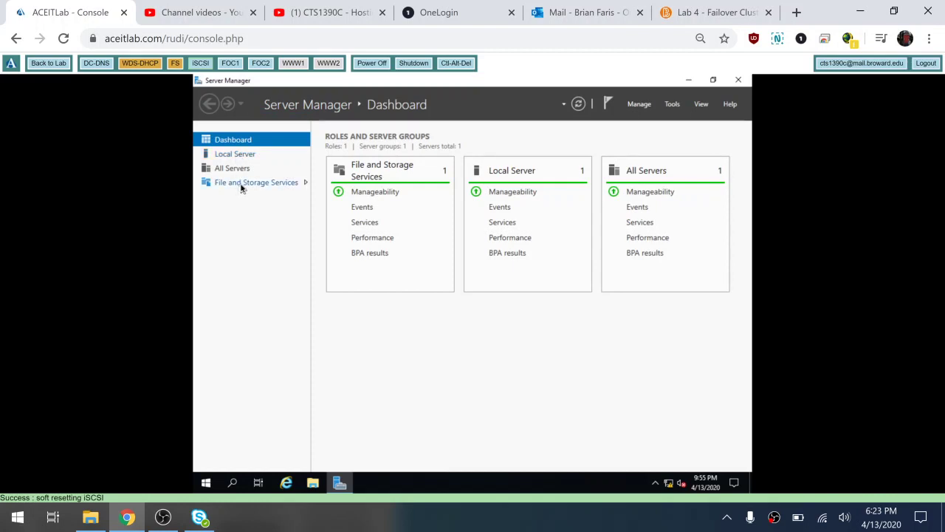
{"action": "left_click", "coordinate": [242, 188]}
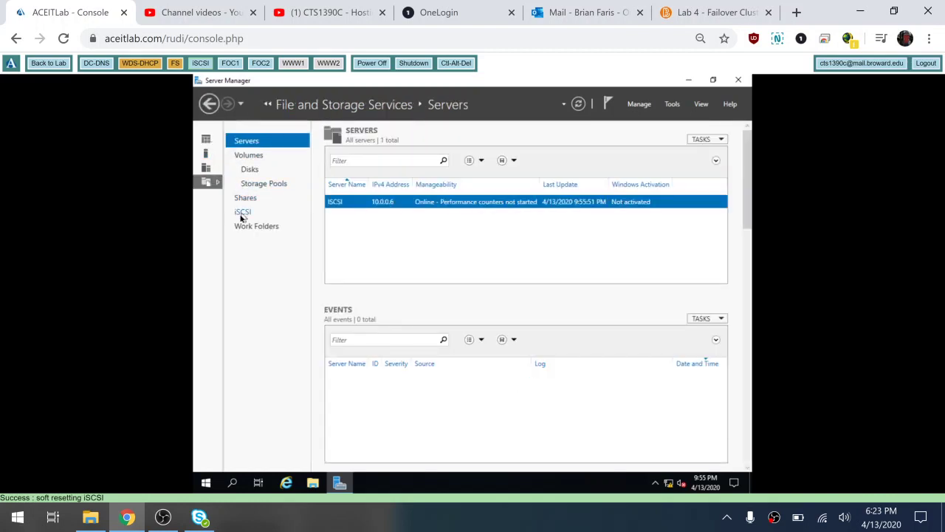
{"action": "left_click", "coordinate": [241, 215]}
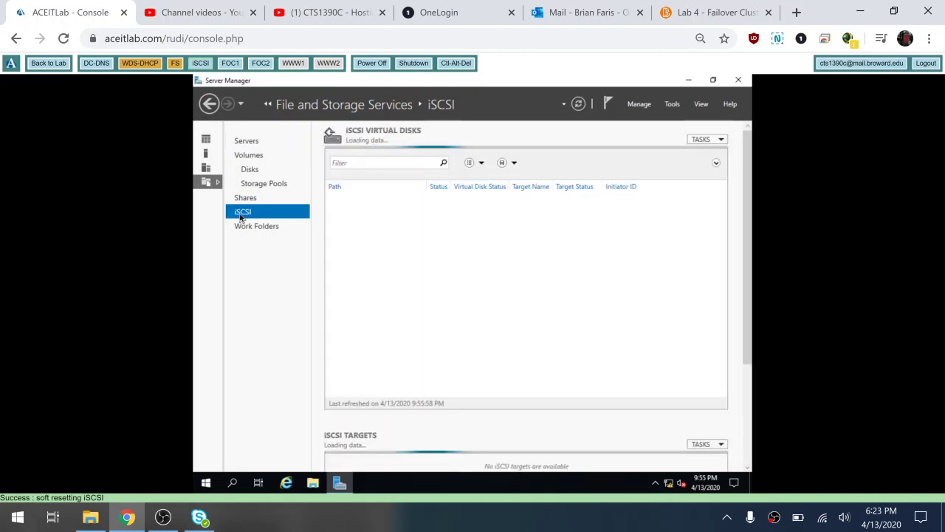
Start a New iSCSI Virtual Disk on volume C: up to the name step, then switch to FOC1
{"action": "left_click", "coordinate": [708, 141]}
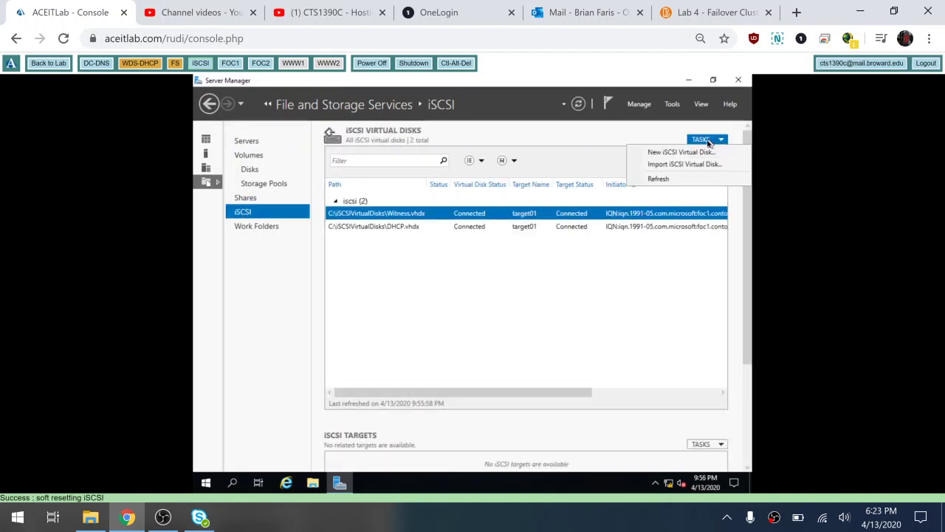
{"action": "left_click", "coordinate": [681, 152]}
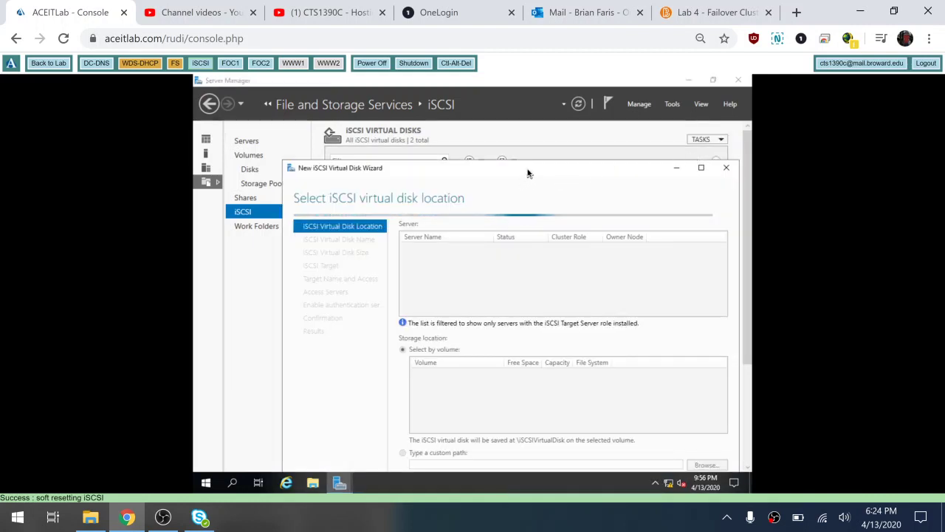
{"action": "left_click_drag", "start_coordinate": [528, 173], "coordinate": [464, 148]}
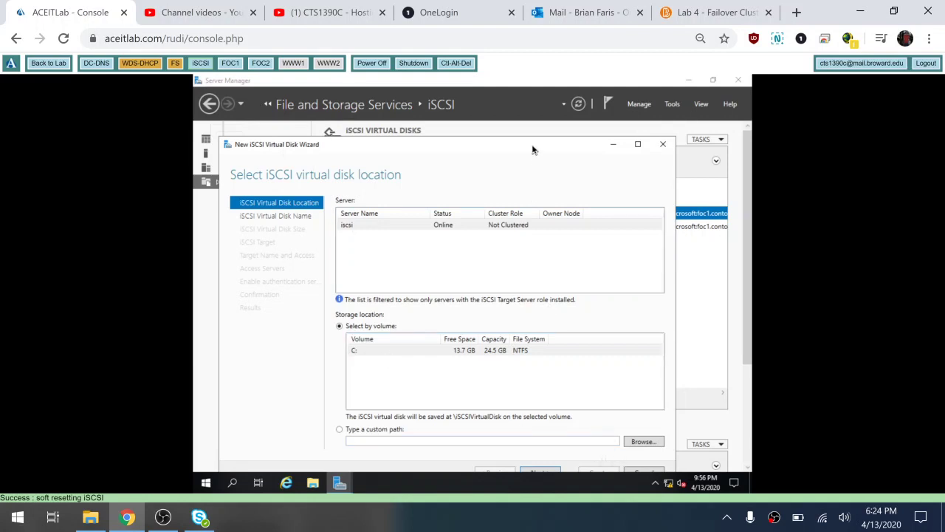
{"action": "left_click_drag", "start_coordinate": [533, 149], "coordinate": [530, 109]}
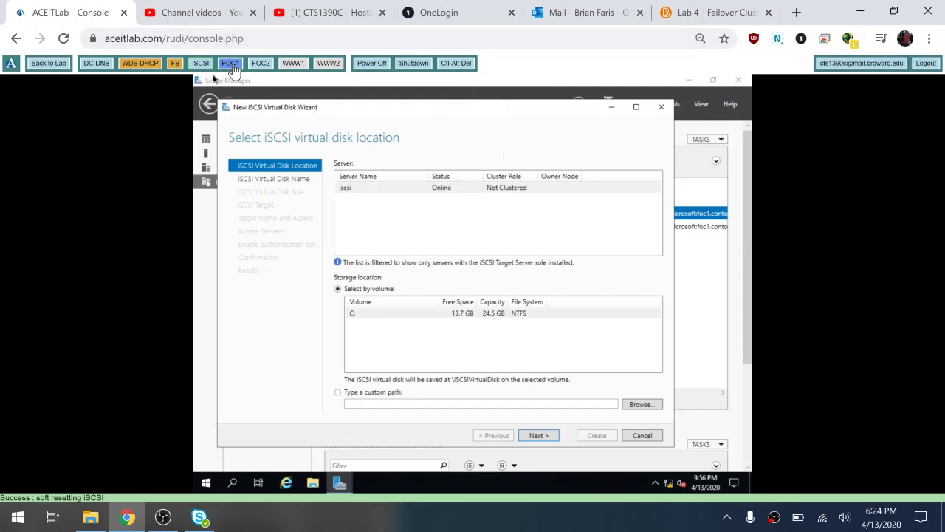
{"action": "left_click", "coordinate": [538, 436]}
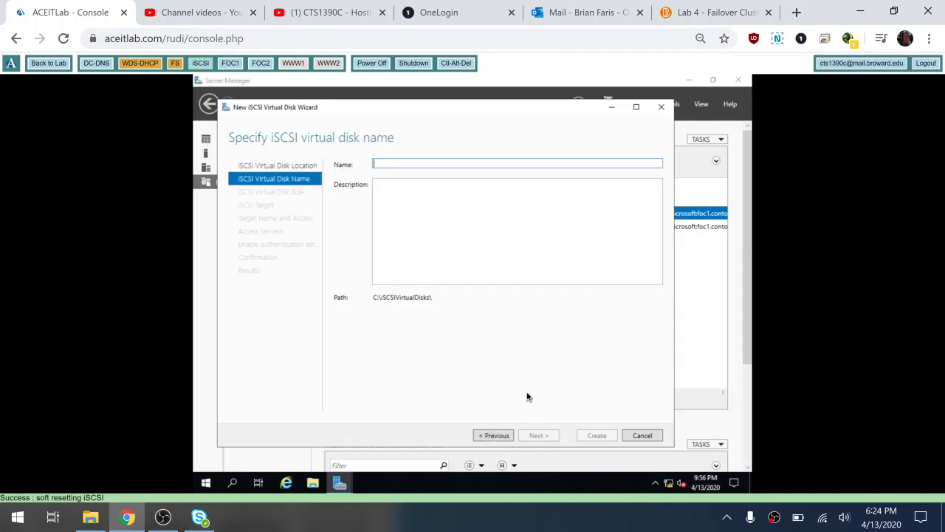
{"action": "left_click", "coordinate": [260, 64]}
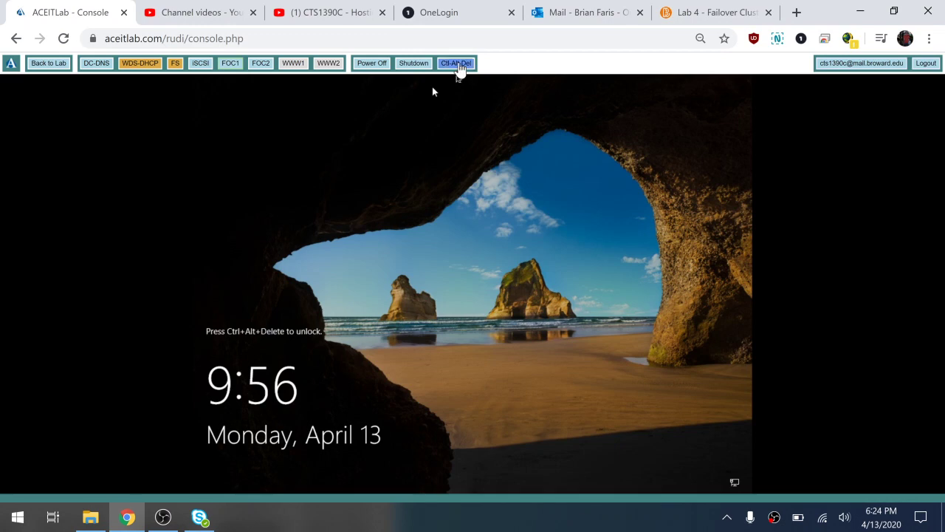
Sign in to FOC1 with the administrator password and launch Failover Cluster Manager from Tools
{"action": "left_click", "coordinate": [458, 65]}
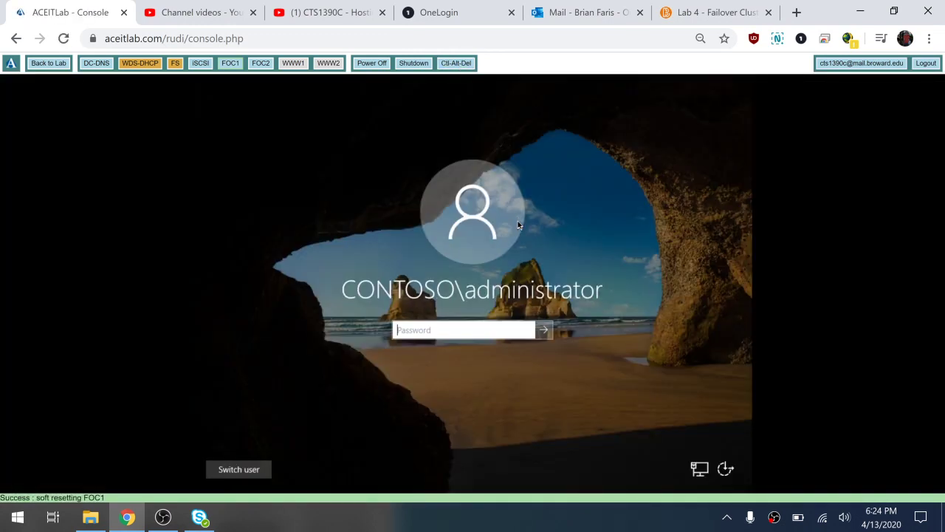
{"action": "type", "text": "Pa$$w0rd"}
{"action": "key", "text": "Return"}
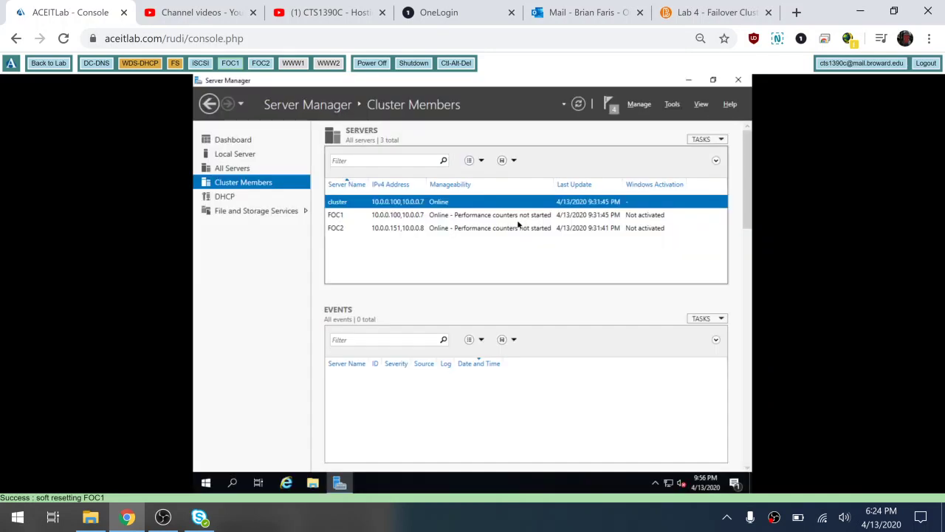
{"action": "left_click", "coordinate": [671, 104]}
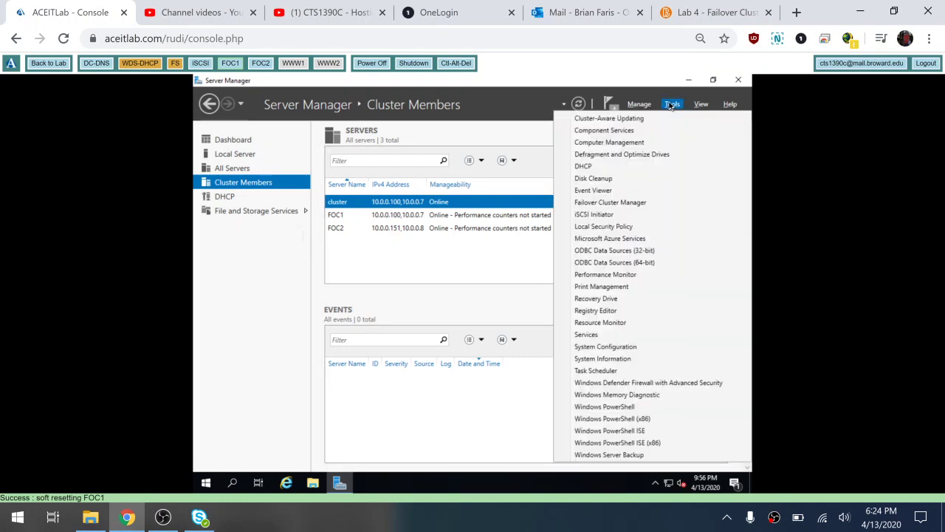
{"action": "left_click", "coordinate": [641, 204]}
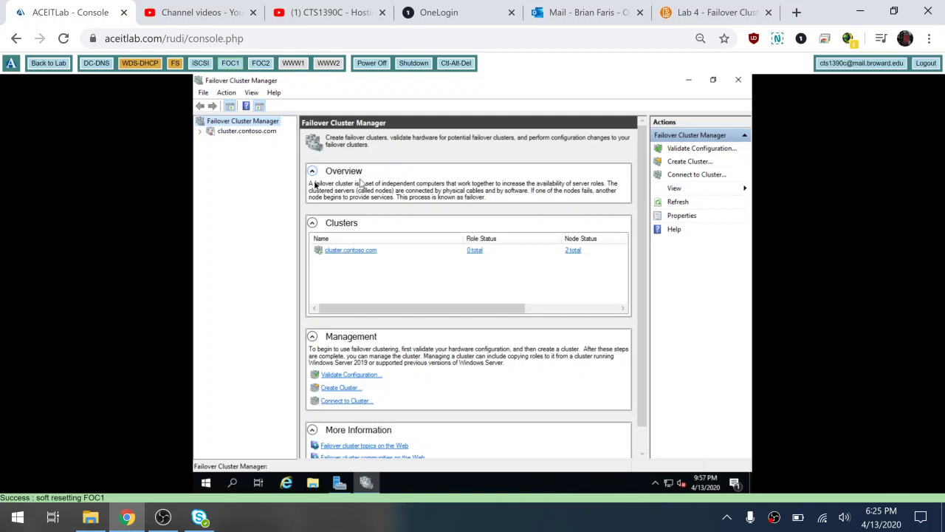
Expand cluster.contoso.com down to Storage > Disks
{"action": "left_click", "coordinate": [200, 132]}
{"action": "left_click", "coordinate": [212, 161]}
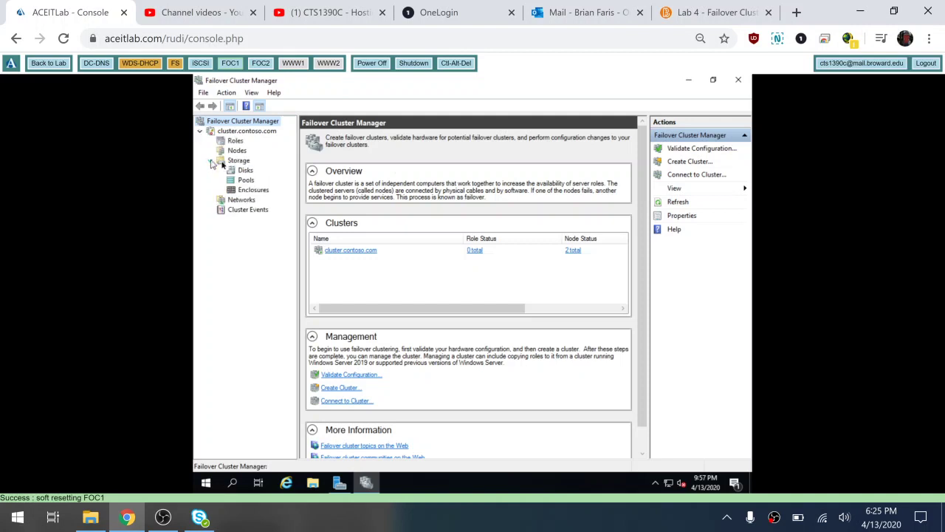
{"action": "left_click", "coordinate": [236, 160]}
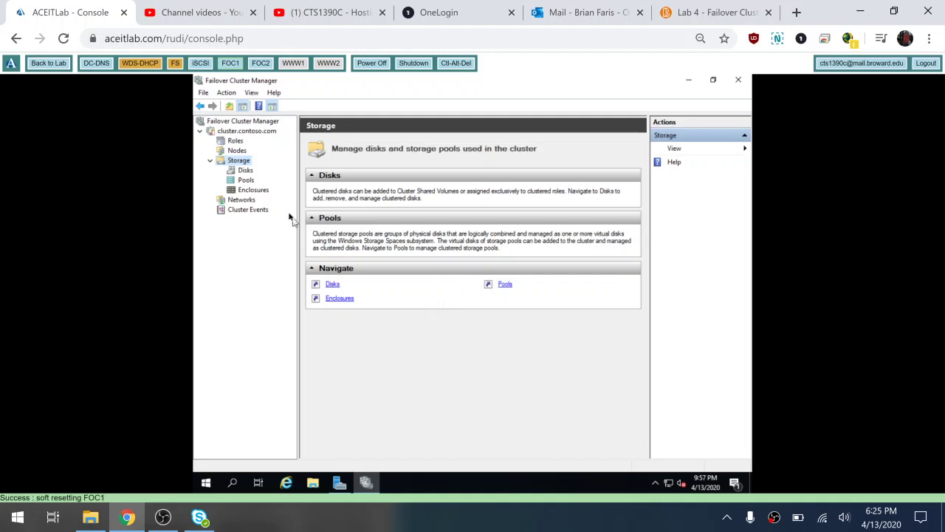
{"action": "left_click", "coordinate": [245, 171]}
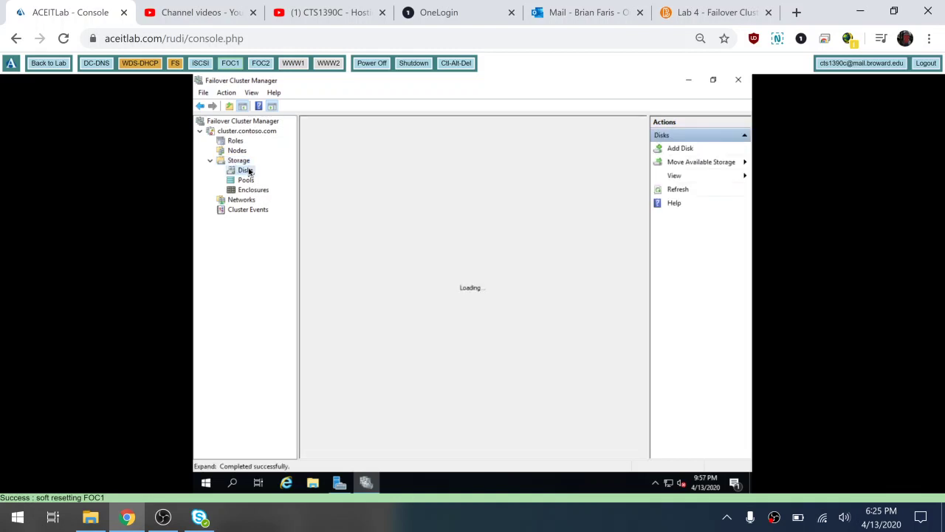
Check Move Available Storage and the Cluster Disk 1 and 2 volumes, then return to the iSCSI server
{"action": "left_click", "coordinate": [688, 163]}
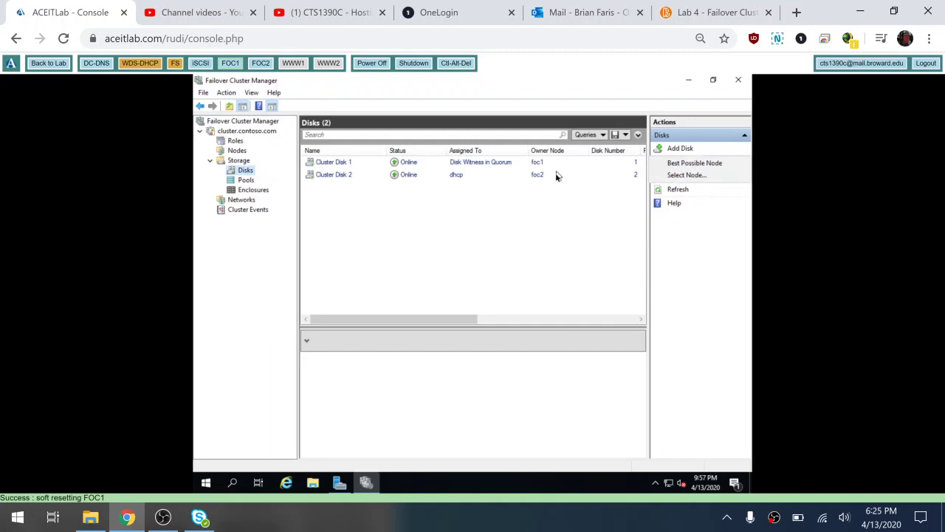
{"action": "left_click", "coordinate": [556, 177]}
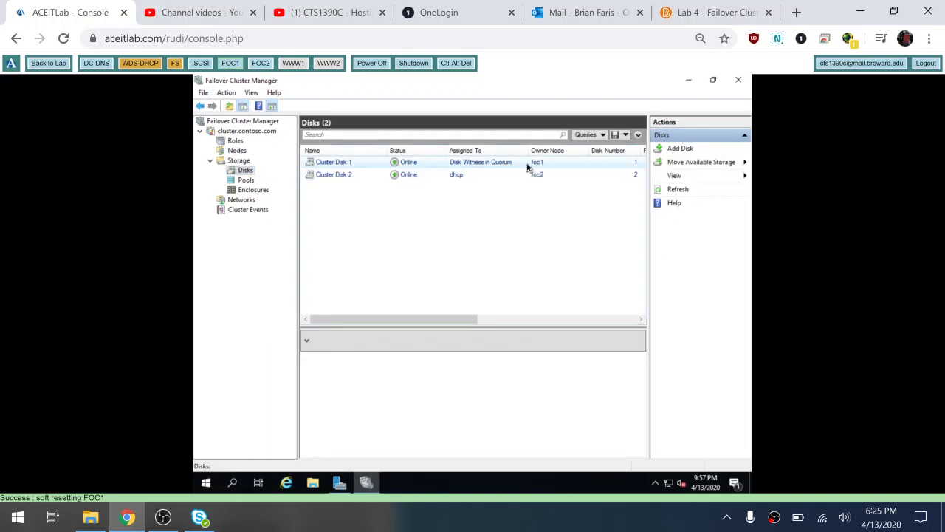
{"action": "left_click", "coordinate": [526, 164]}
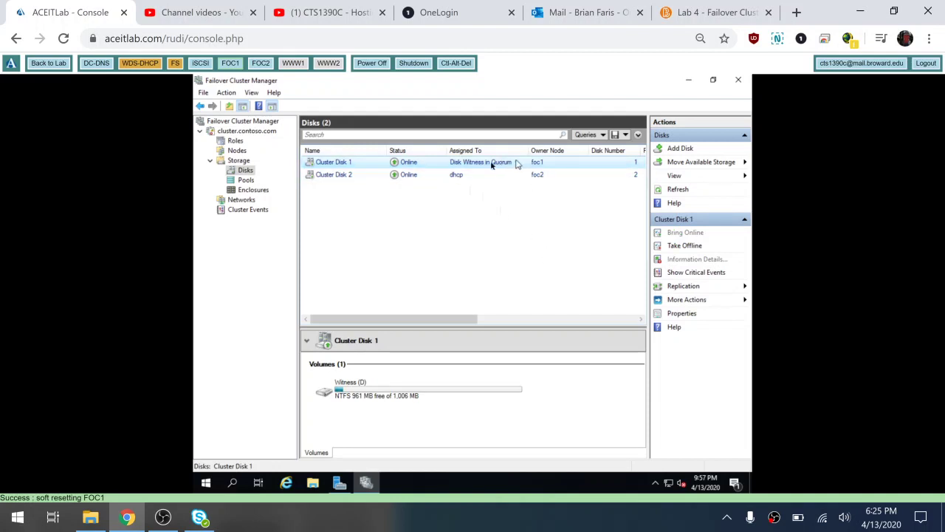
{"action": "left_click", "coordinate": [442, 176]}
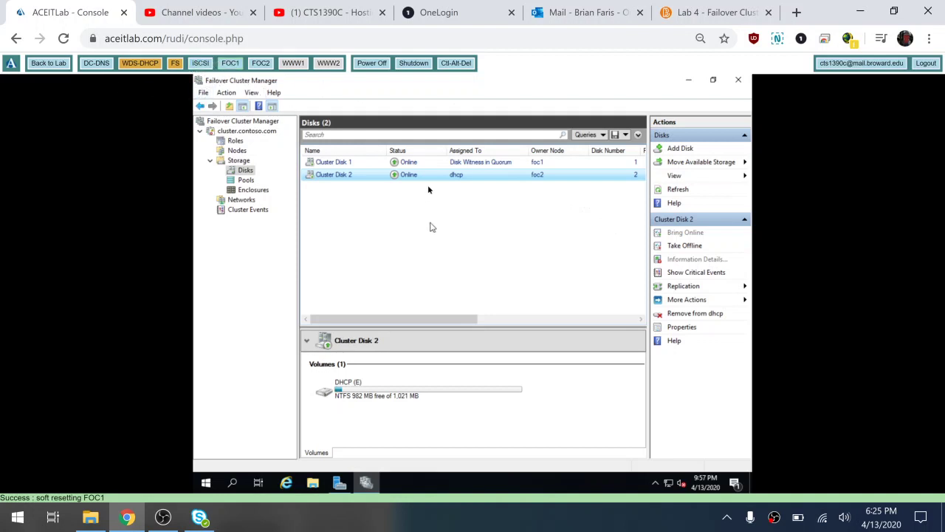
{"action": "left_click", "coordinate": [200, 63]}
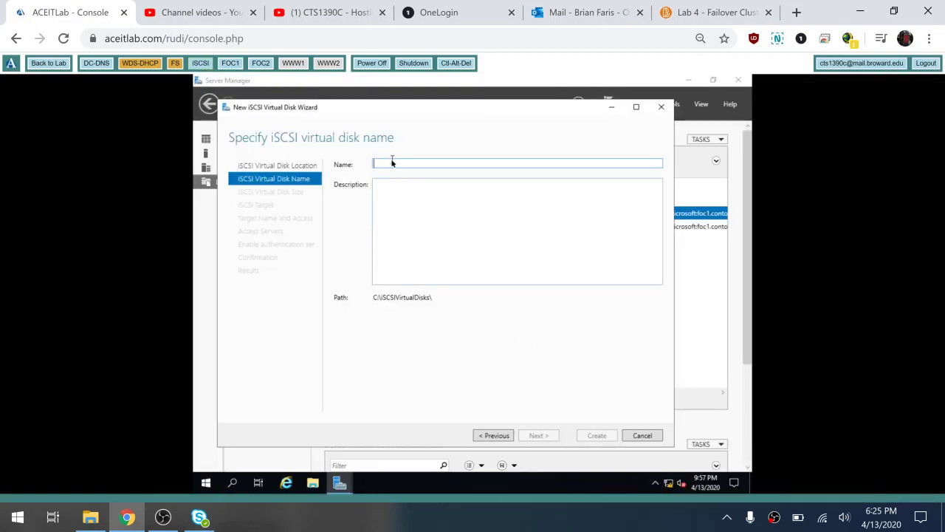
Enter CSV as the virtual disk name in the New iSCSI Virtual Disk Wizard
{"action": "type", "text": "C"}
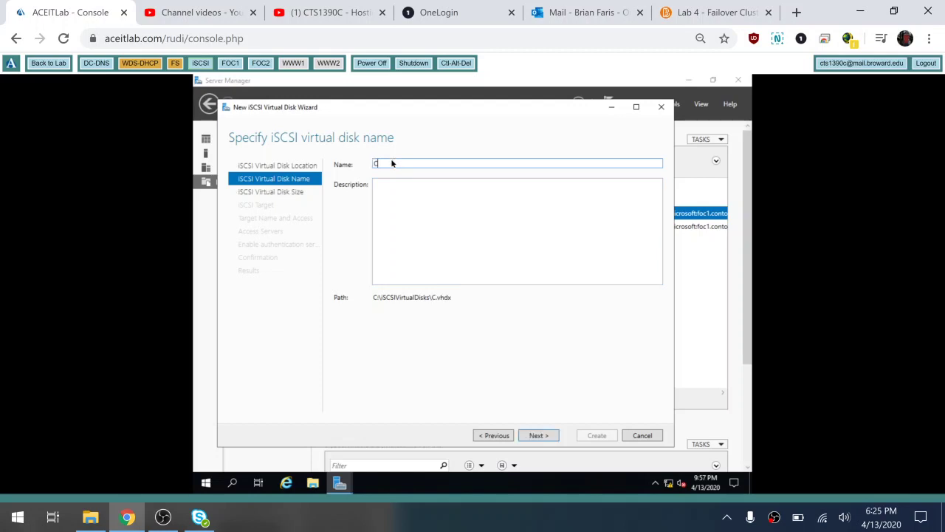
{"action": "type", "text": "SV"}
{"action": "double_click", "coordinate": [373, 165]}
Set the virtual disk size to 5 GB, dynamically expanding, and proceed to target selection
{"action": "left_click", "coordinate": [538, 436]}
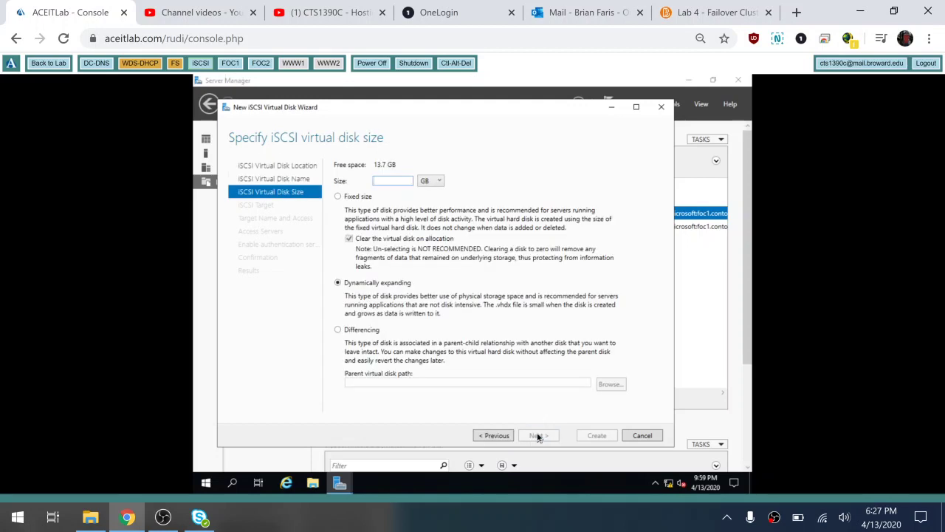
{"action": "type", "text": "5"}
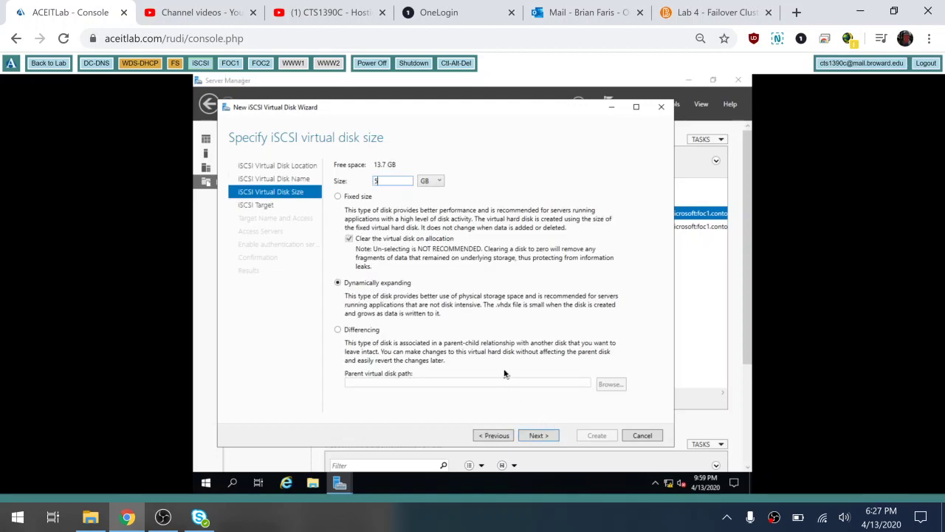
{"action": "double_click", "coordinate": [384, 184]}
{"action": "double_click", "coordinate": [384, 185]}
{"action": "left_click_drag", "start_coordinate": [389, 182], "coordinate": [379, 181]}
{"action": "left_click", "coordinate": [538, 436]}
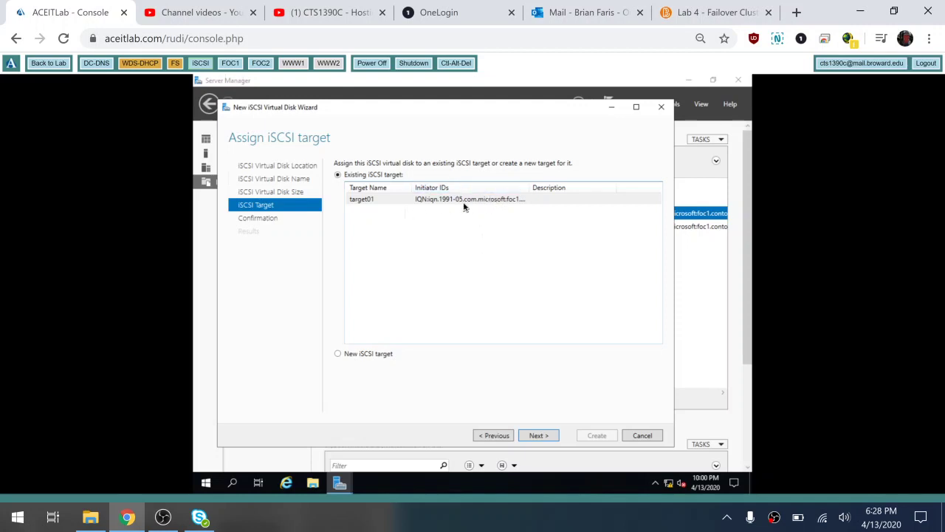
Create the 5 GB CSV disk on target01, then bring up FOC1's Server Manager
{"action": "left_click", "coordinate": [549, 440]}
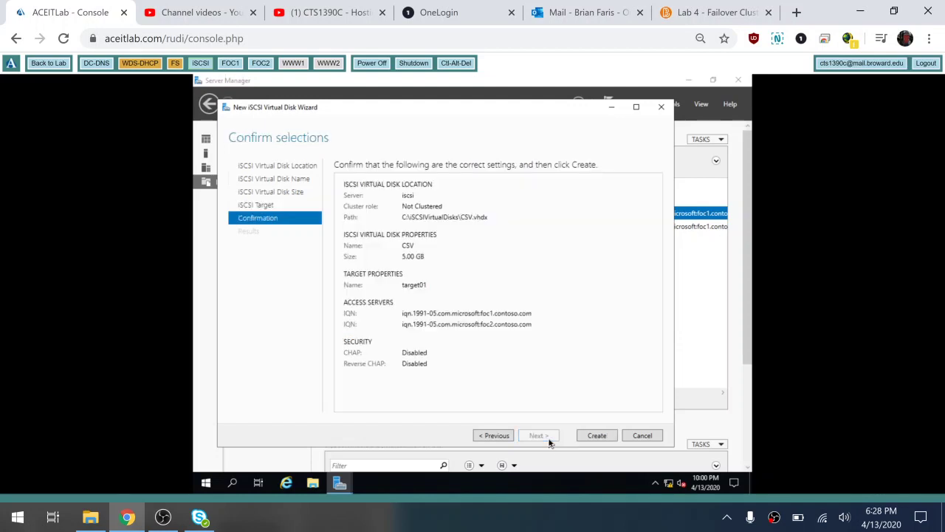
{"action": "left_click", "coordinate": [596, 435]}
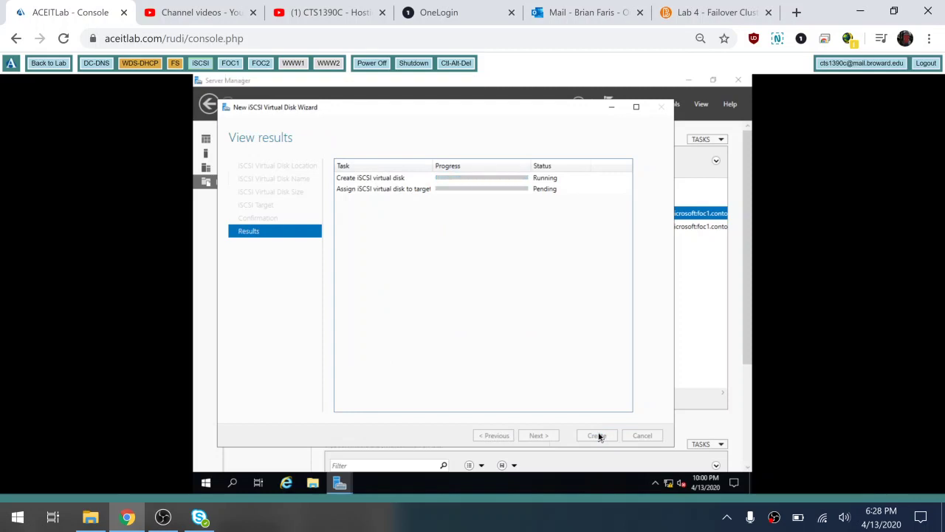
{"action": "left_click", "coordinate": [596, 435]}
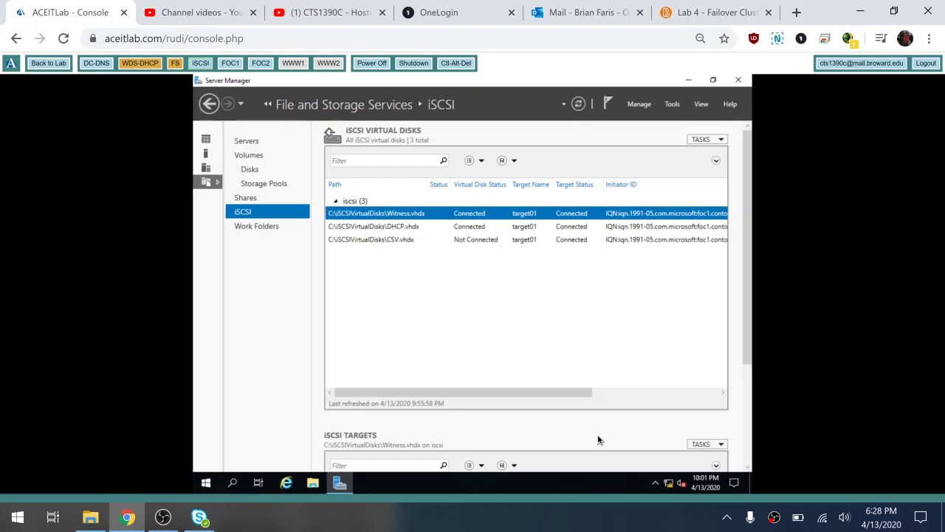
{"action": "left_click", "coordinate": [230, 65]}
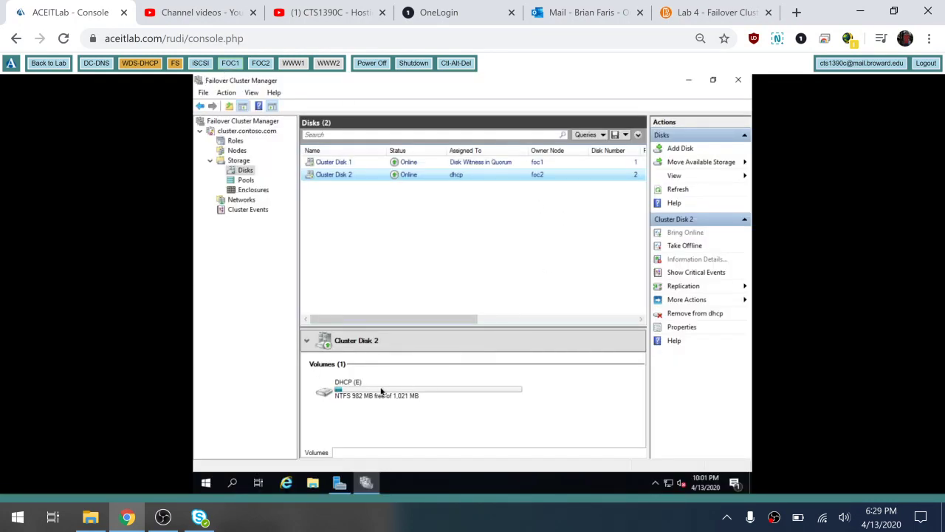
{"action": "left_click", "coordinate": [340, 483]}
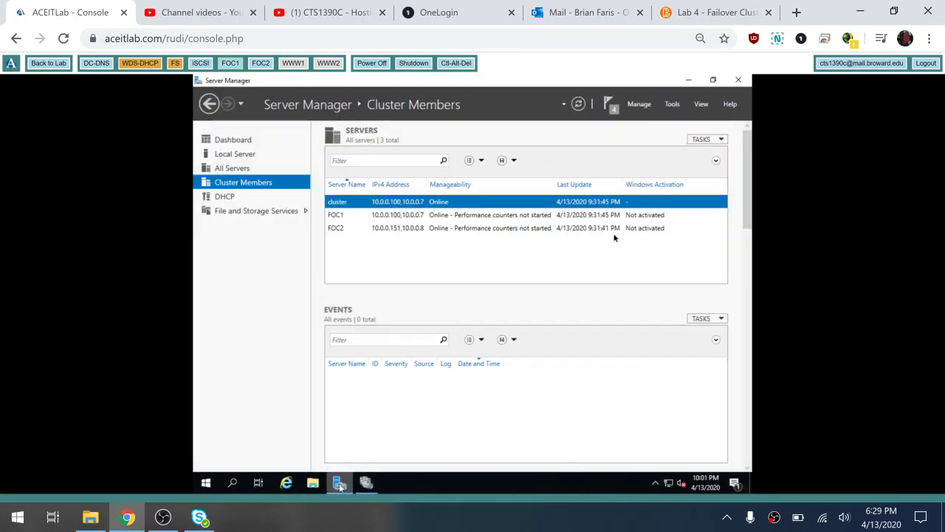
Run Auto Configure on Volumes and Devices in FOC1's iSCSI Initiator and save with OK
{"action": "left_click", "coordinate": [672, 104]}
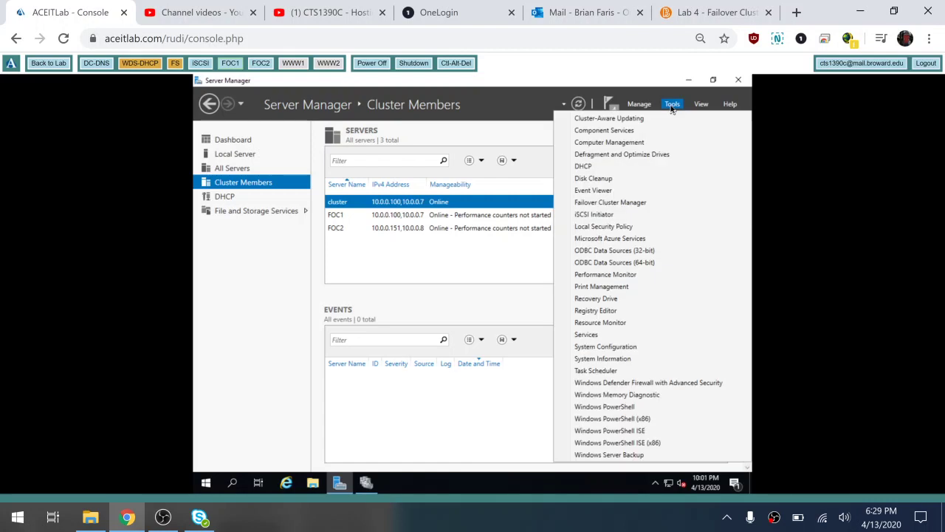
{"action": "left_click", "coordinate": [580, 216]}
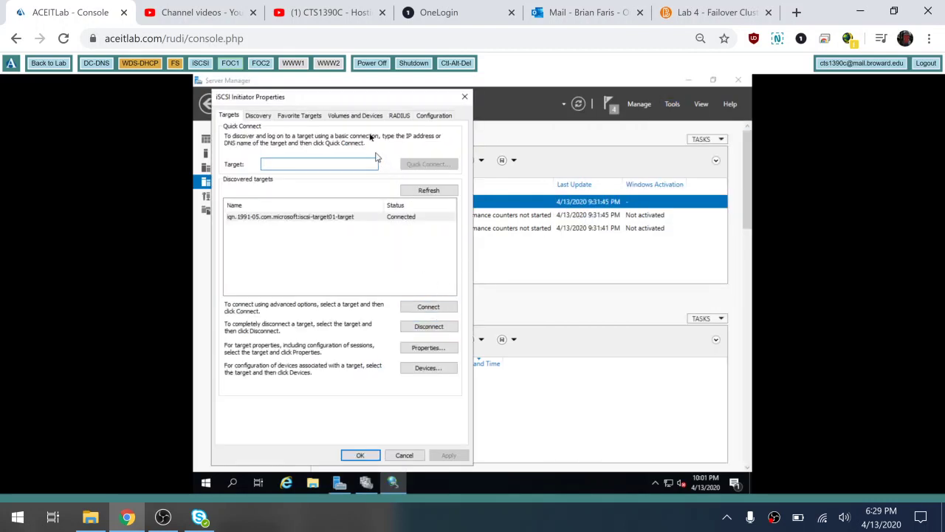
{"action": "left_click", "coordinate": [375, 116]}
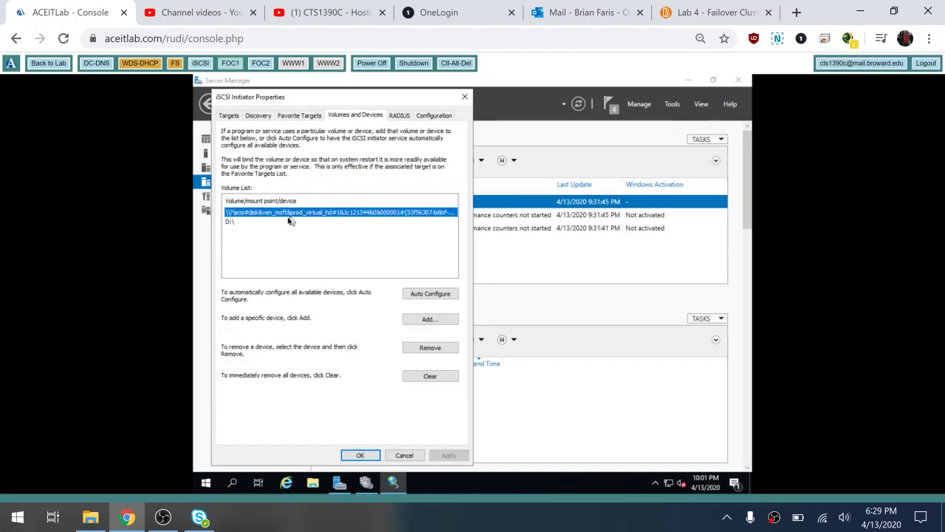
{"action": "left_click", "coordinate": [443, 298]}
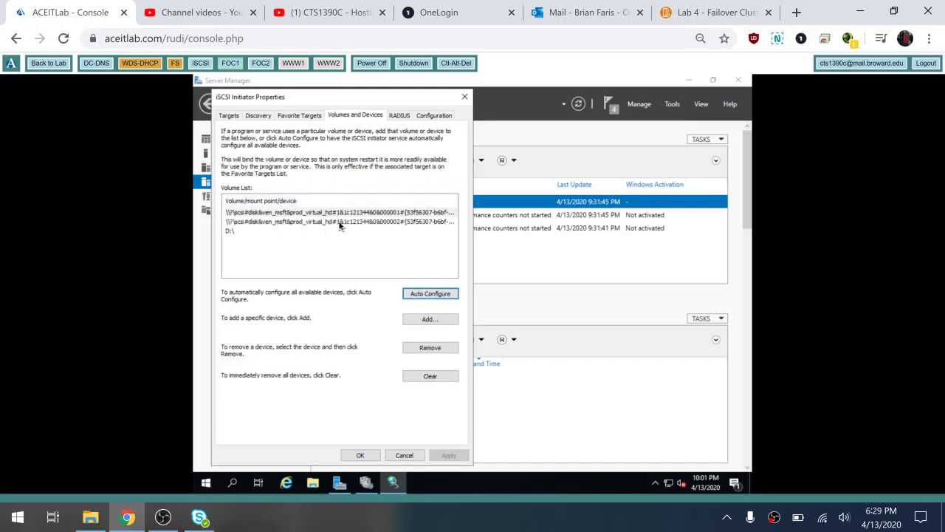
{"action": "left_click", "coordinate": [361, 456]}
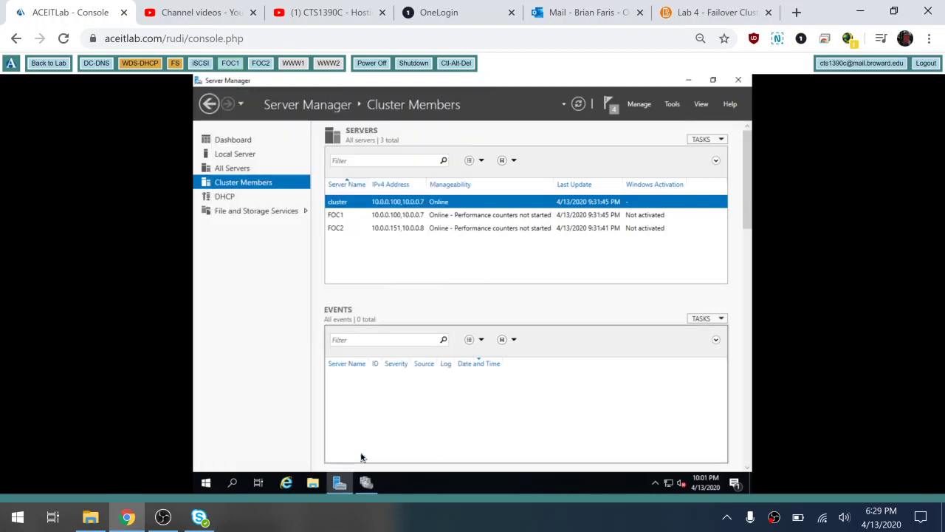
Open Disk Management maximized and try bringing Disk 2 online, dismissing the cluster-managed error
{"action": "right_click", "coordinate": [207, 483]}
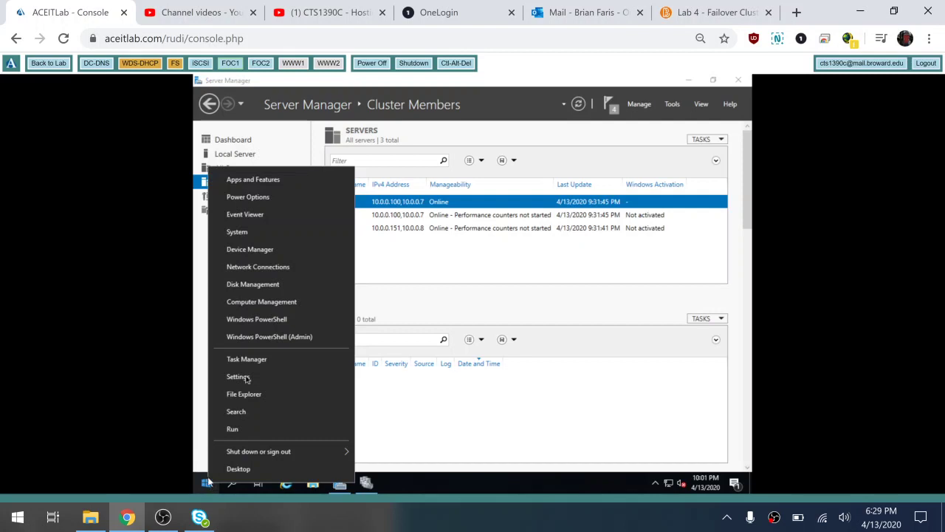
{"action": "left_click", "coordinate": [274, 284]}
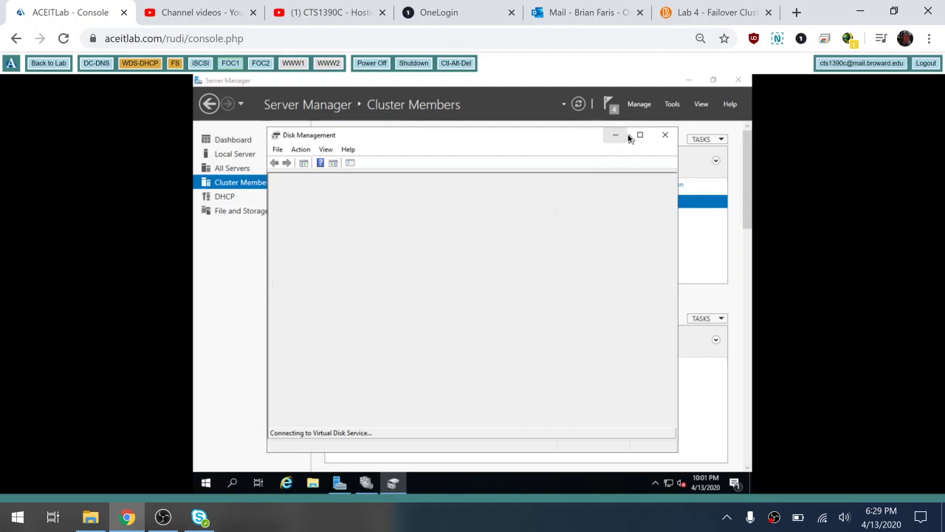
{"action": "left_click", "coordinate": [639, 135]}
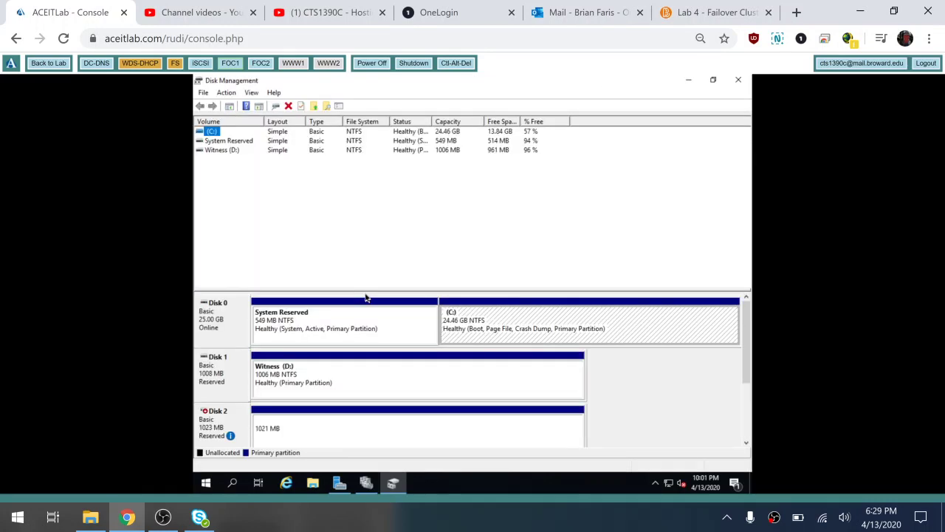
{"action": "right_click", "coordinate": [227, 419]}
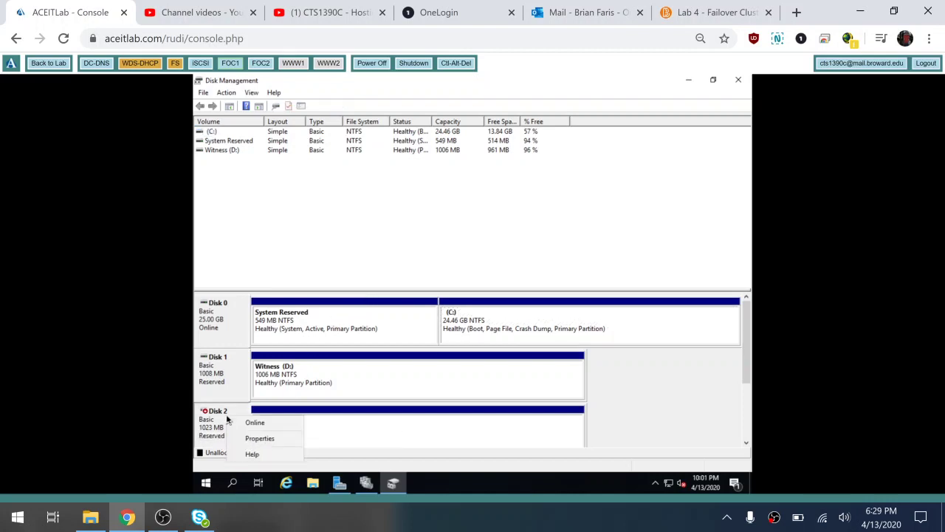
{"action": "left_click", "coordinate": [253, 420]}
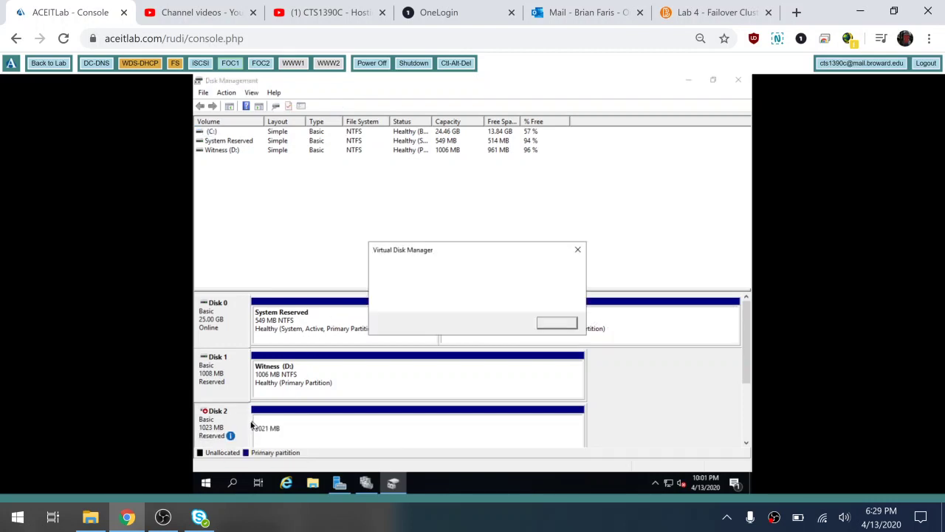
{"action": "left_click", "coordinate": [558, 320]}
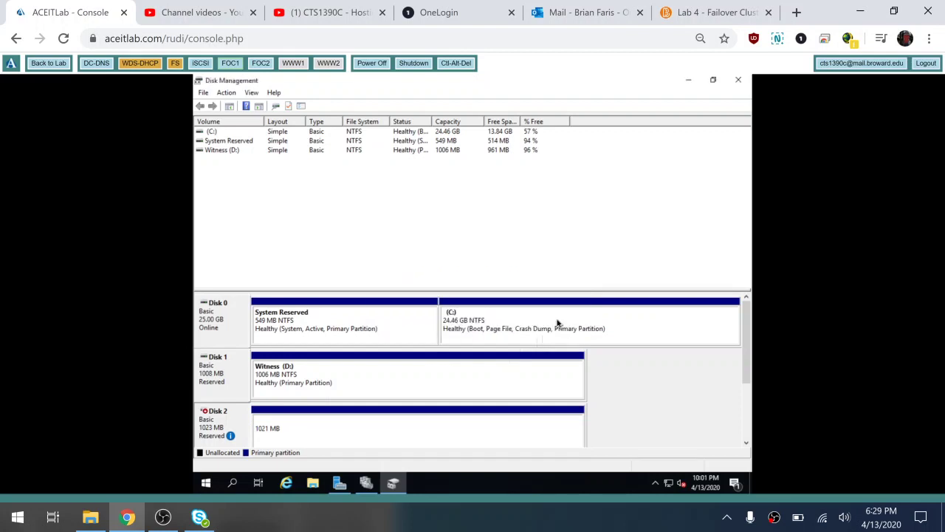
{"action": "left_click_drag", "start_coordinate": [745, 317], "coordinate": [746, 337]}
Bring the 5 GB Disk 3 online and initialize it with the MBR partition style
{"action": "mouse_move", "coordinate": [214, 396]}
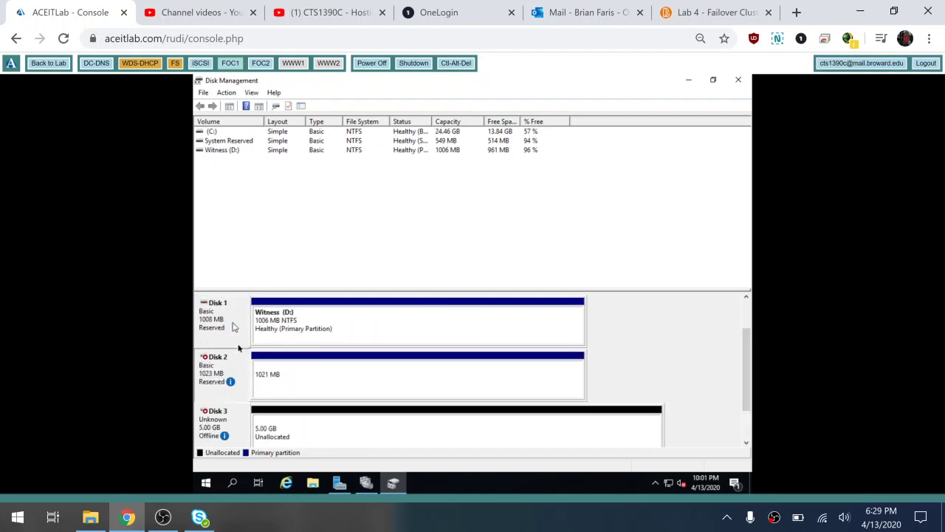
{"action": "mouse_move", "coordinate": [233, 424]}
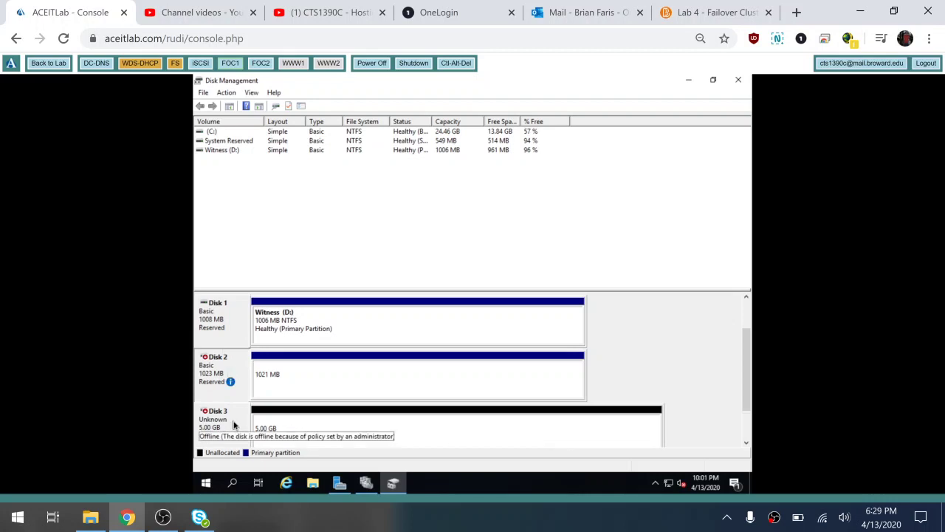
{"action": "right_click", "coordinate": [234, 425]}
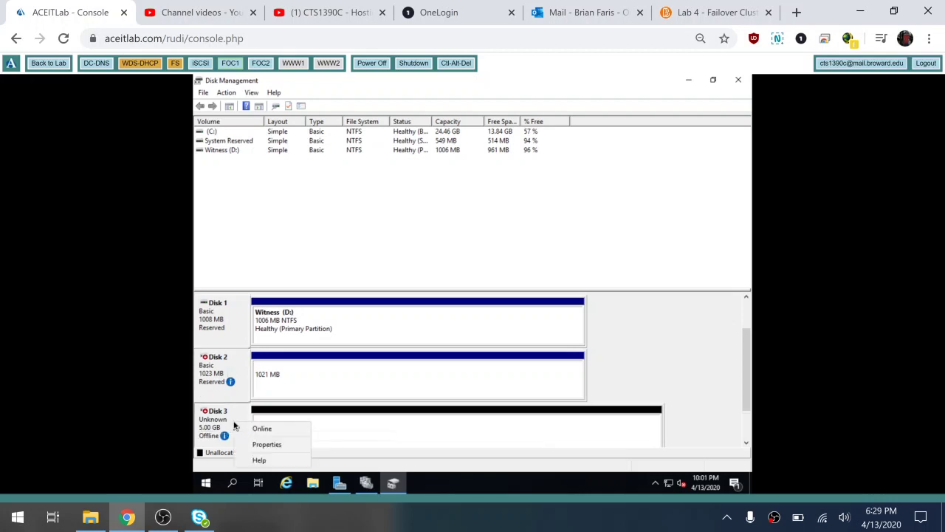
{"action": "left_click", "coordinate": [256, 430]}
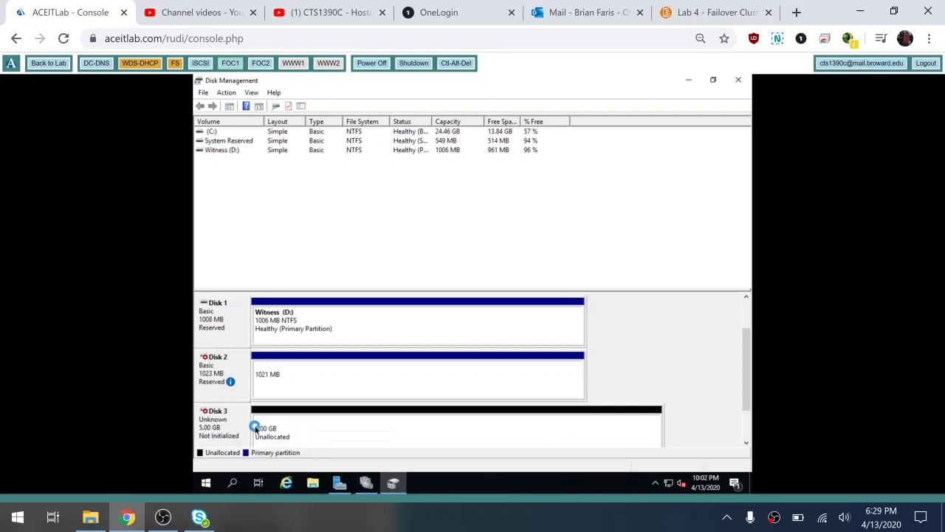
{"action": "right_click", "coordinate": [229, 431]}
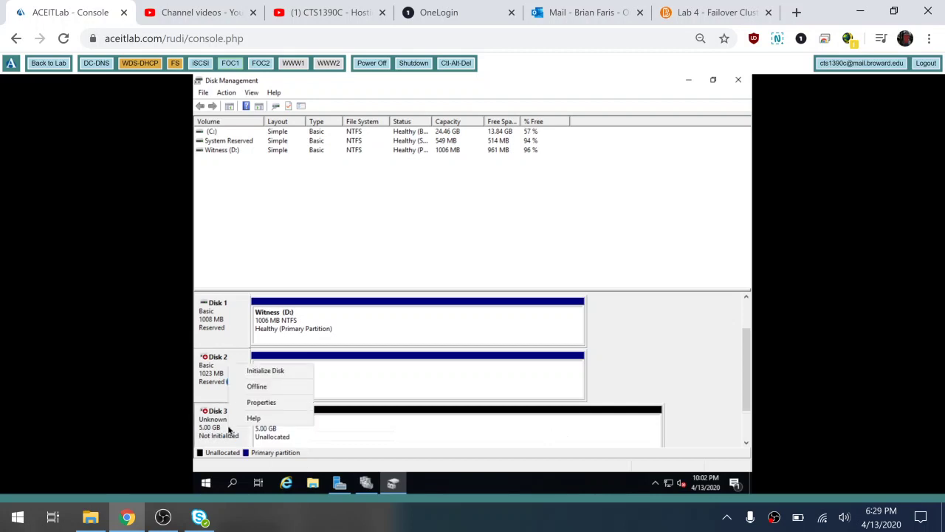
{"action": "left_click", "coordinate": [267, 372]}
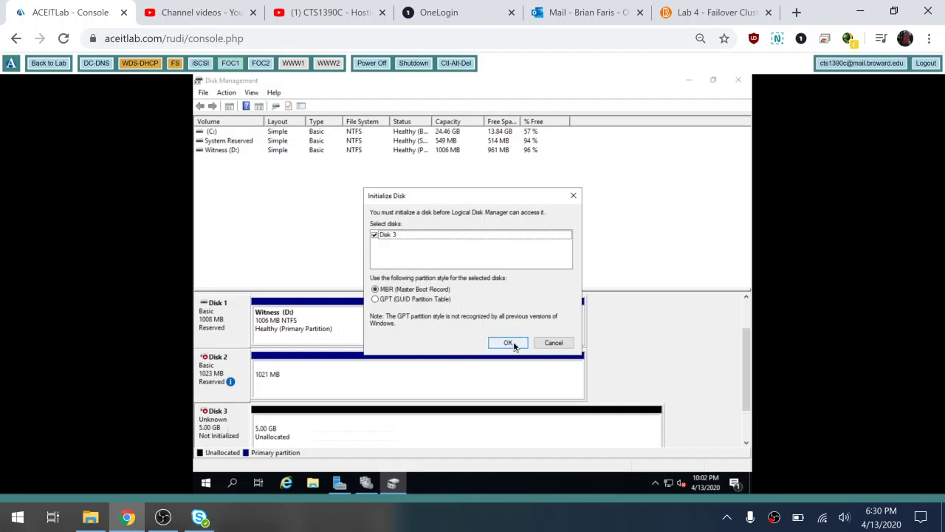
{"action": "left_click", "coordinate": [510, 343]}
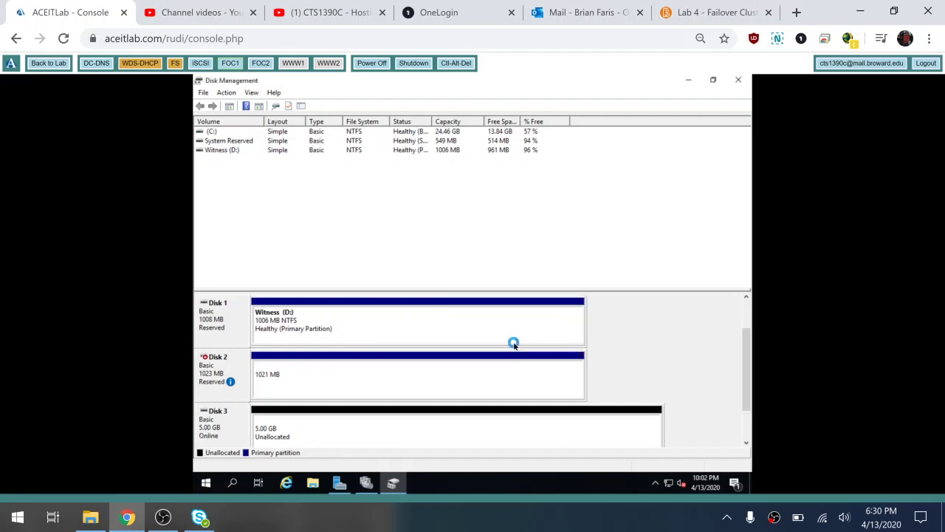
Create a full 5117 MB simple volume on Disk 3 as drive E: labelled CSV, then close Disk Management
{"action": "right_click", "coordinate": [432, 429]}
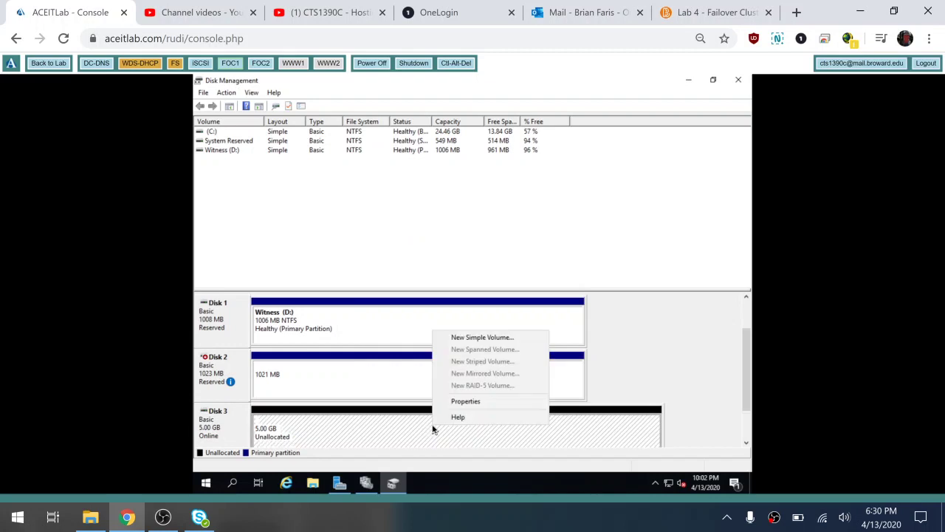
{"action": "left_click", "coordinate": [503, 339]}
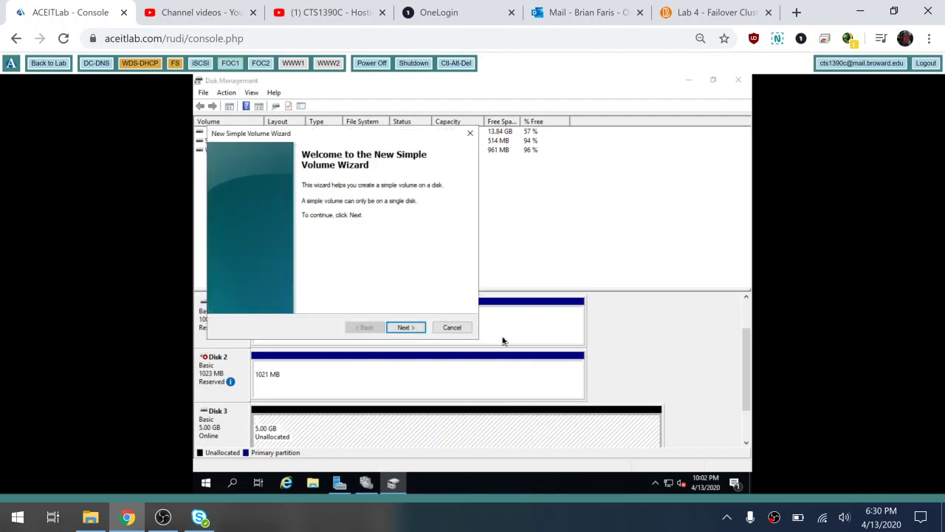
{"action": "left_click", "coordinate": [405, 327]}
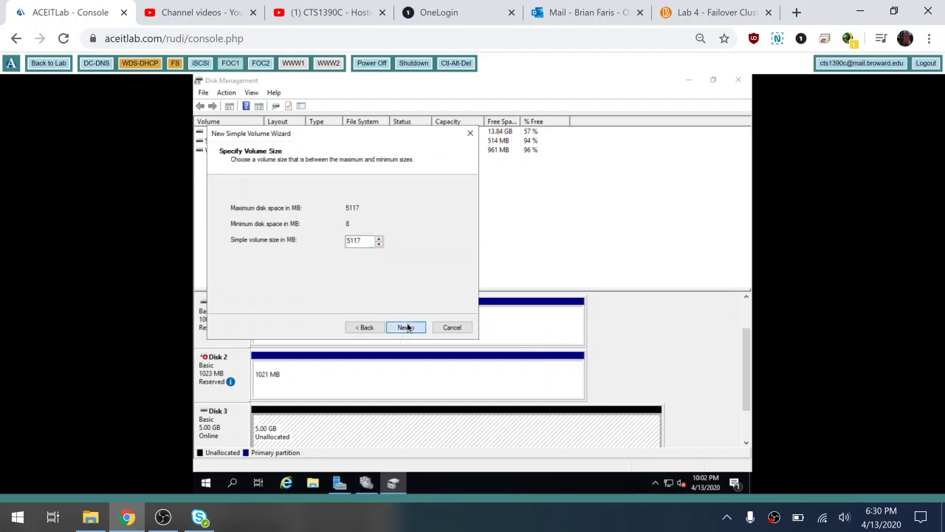
{"action": "left_click", "coordinate": [407, 327]}
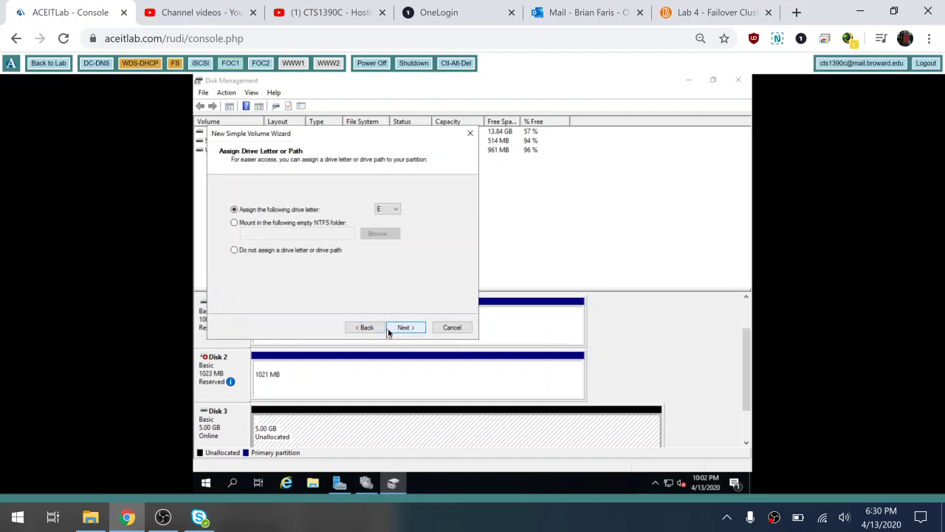
{"action": "left_click", "coordinate": [395, 331]}
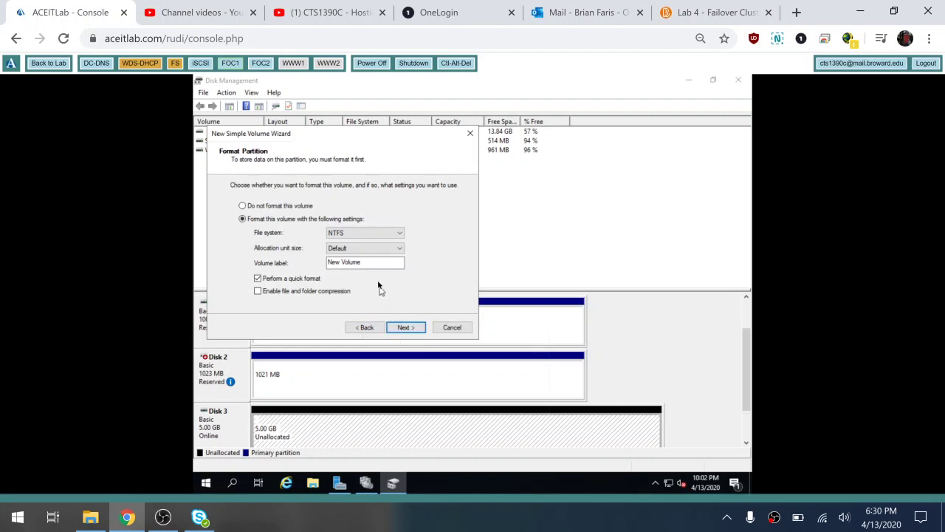
{"action": "left_click_drag", "start_coordinate": [378, 261], "coordinate": [279, 249]}
{"action": "type", "text": "CSV"}
{"action": "left_click", "coordinate": [403, 330]}
{"action": "left_click", "coordinate": [405, 329]}
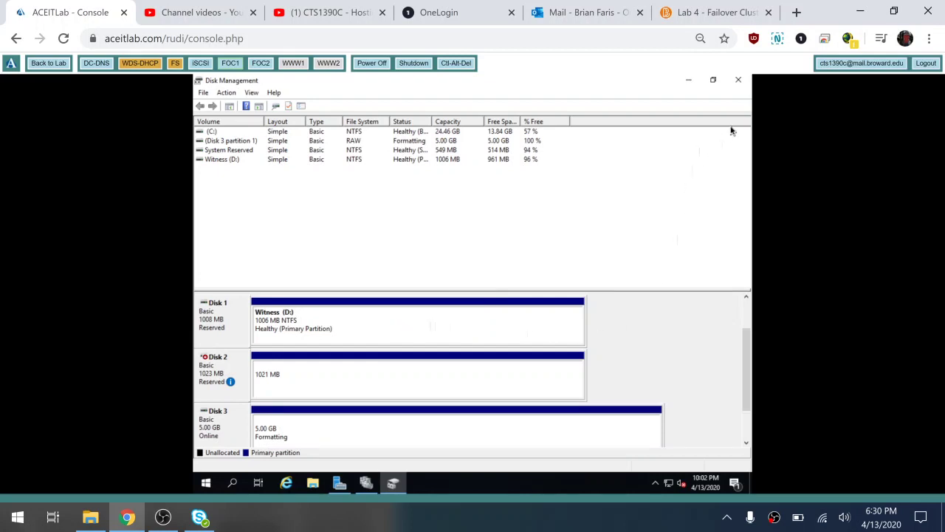
{"action": "left_click", "coordinate": [742, 80]}
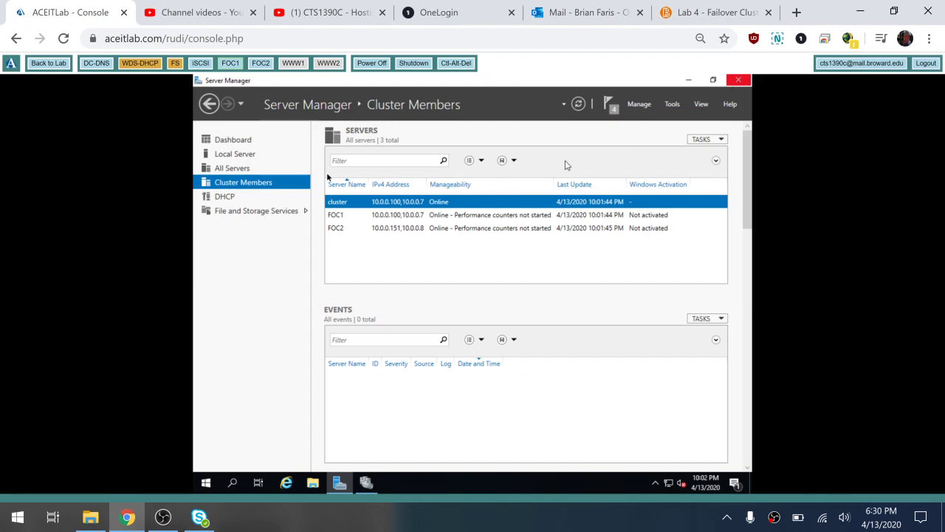
Switch to FOC2 and sign in with the administrator password
{"action": "left_click", "coordinate": [263, 67]}
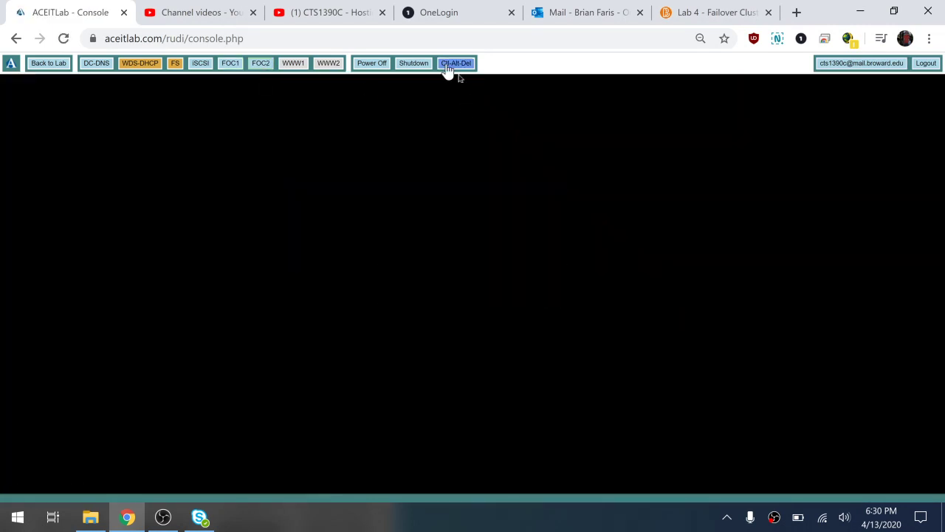
{"action": "left_click", "coordinate": [450, 65]}
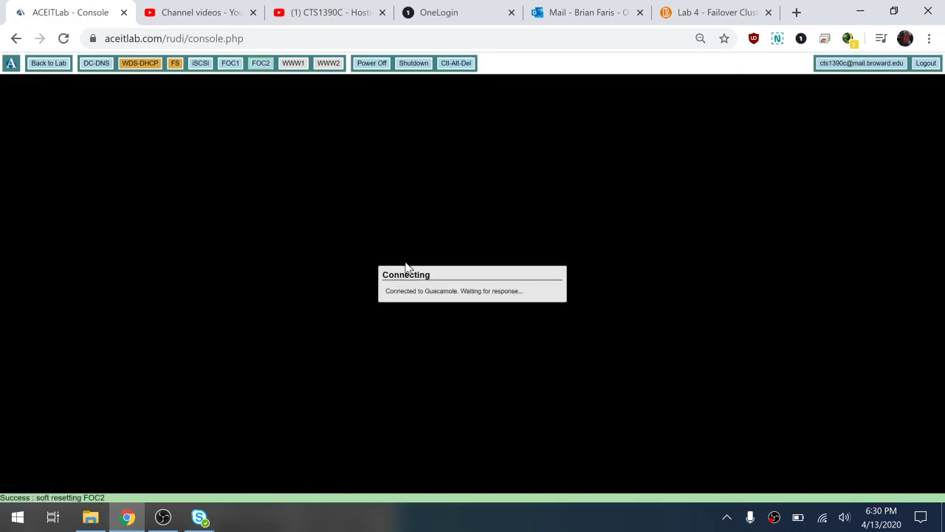
{"action": "type", "text": "P"}
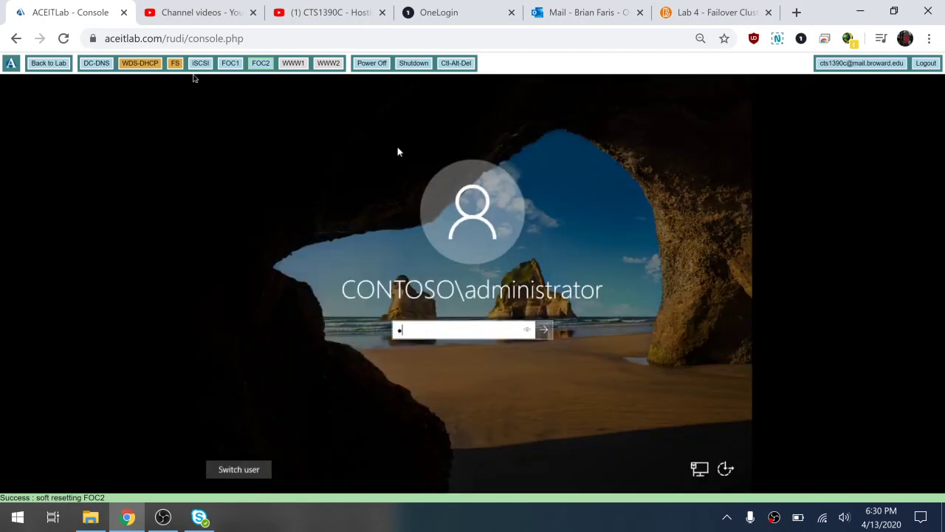
{"action": "key", "text": "Return"}
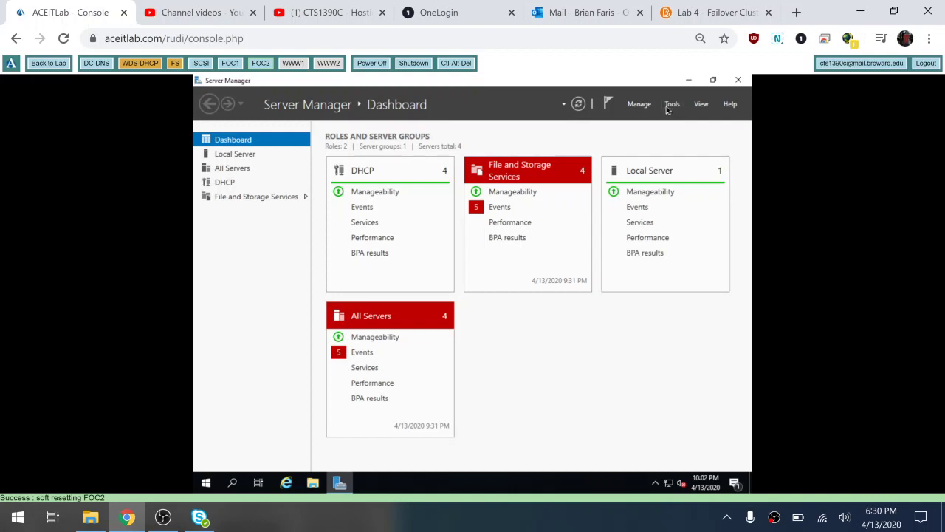
Check cluster.contoso.com in Failover Cluster Manager, then close it
{"action": "left_click", "coordinate": [671, 104]}
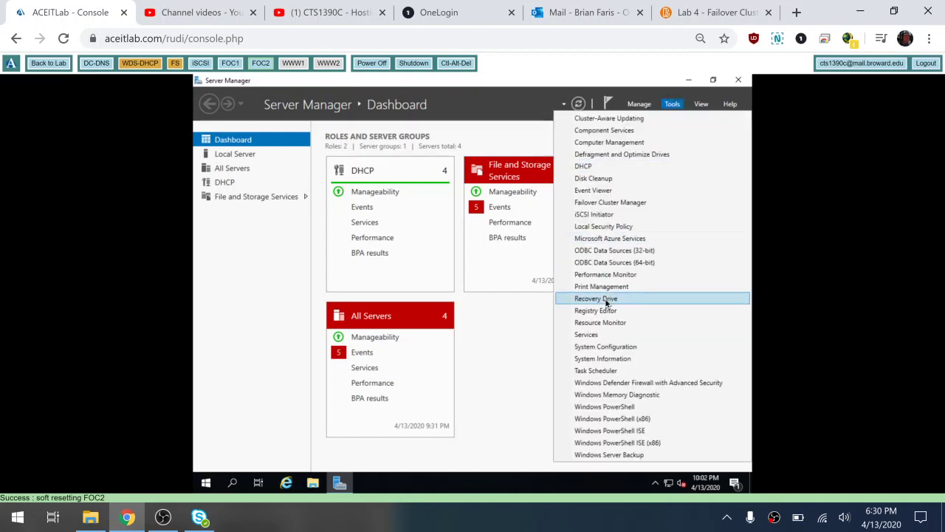
{"action": "left_click", "coordinate": [645, 203]}
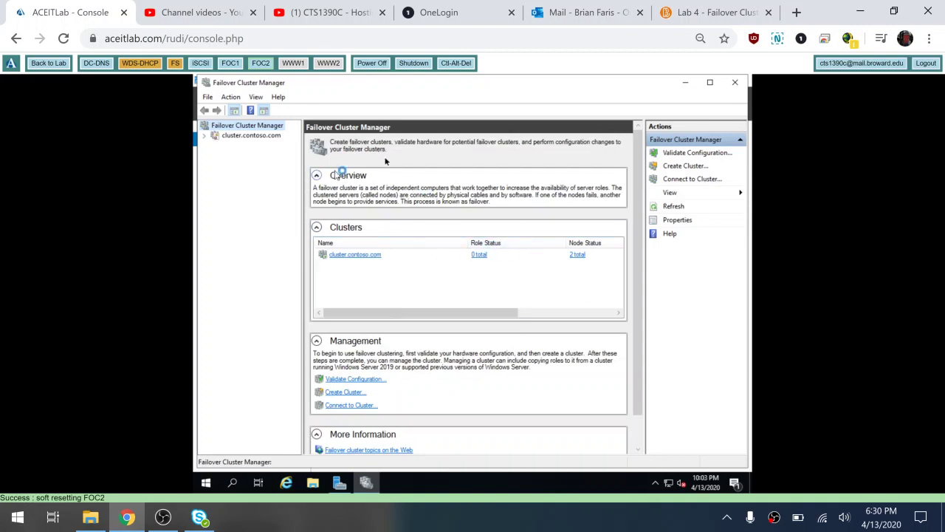
{"action": "left_click", "coordinate": [728, 87]}
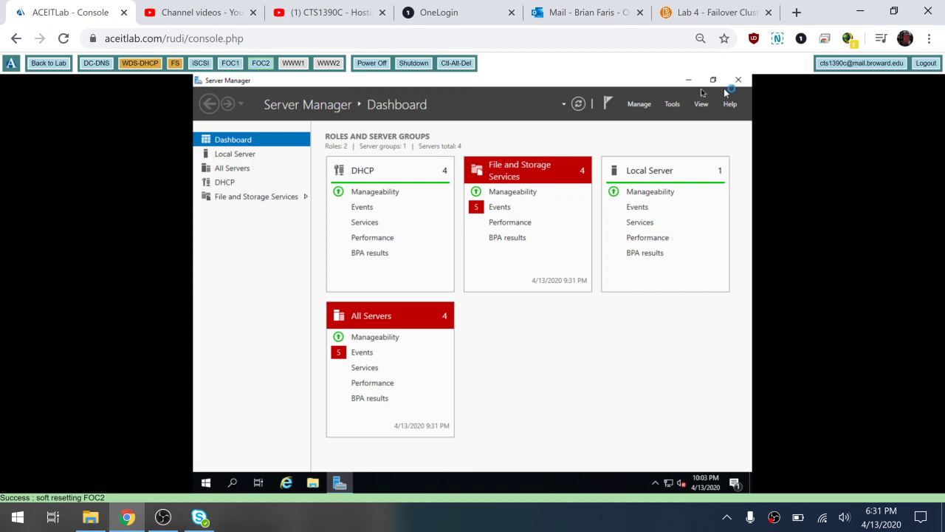
Auto Configure the iSCSI Initiator's Volumes and Devices list on FOC2 so E:\ is bound
{"action": "left_click", "coordinate": [672, 104]}
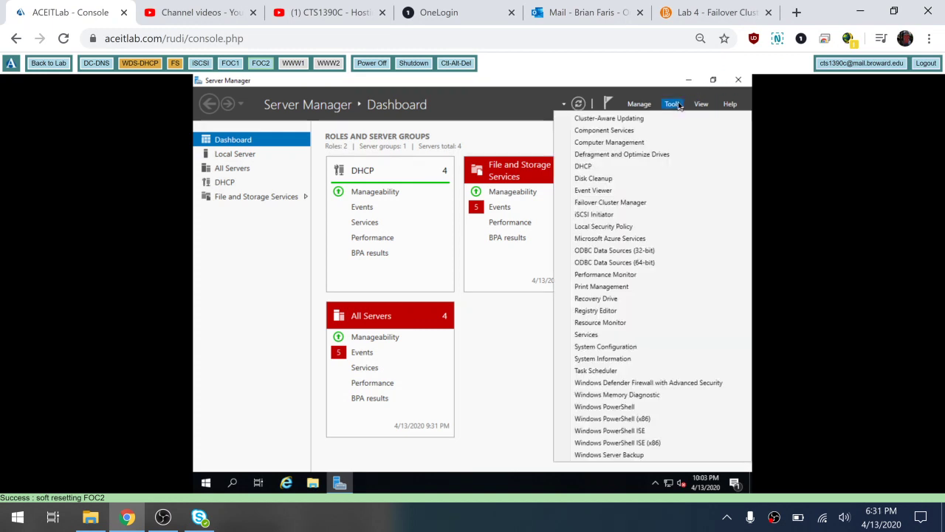
{"action": "left_click", "coordinate": [621, 214]}
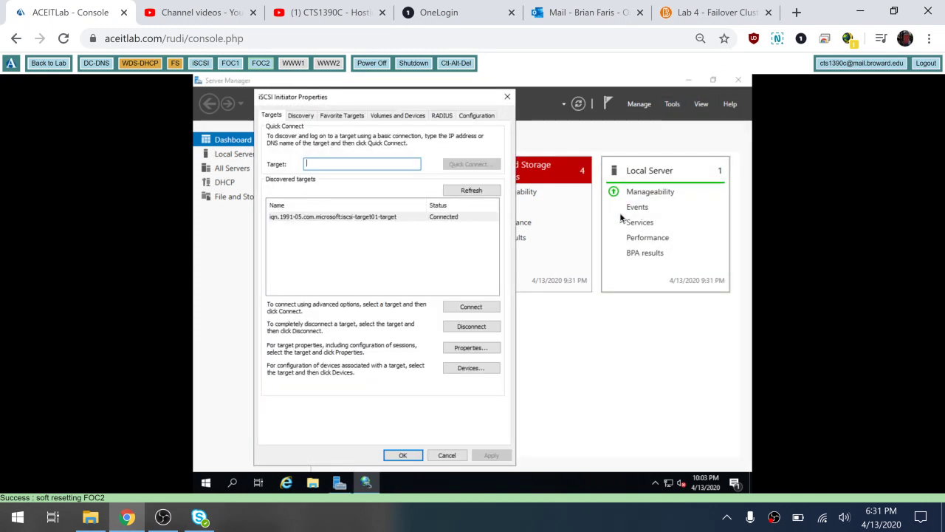
{"action": "left_click", "coordinate": [404, 116]}
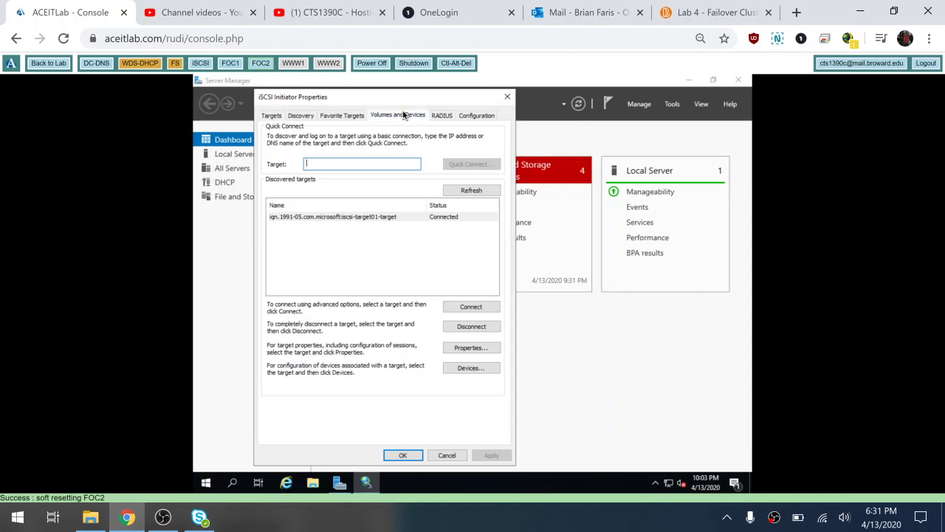
{"action": "left_click", "coordinate": [472, 294]}
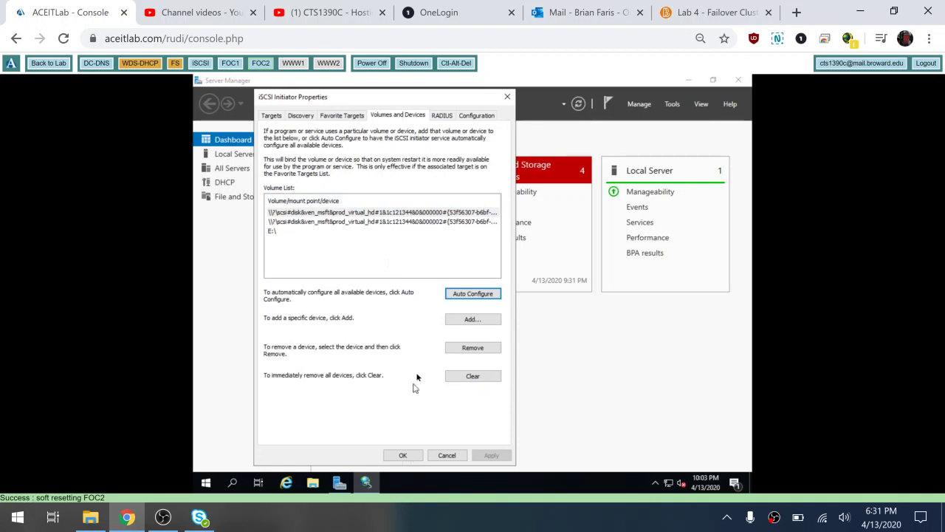
{"action": "left_click", "coordinate": [404, 455]}
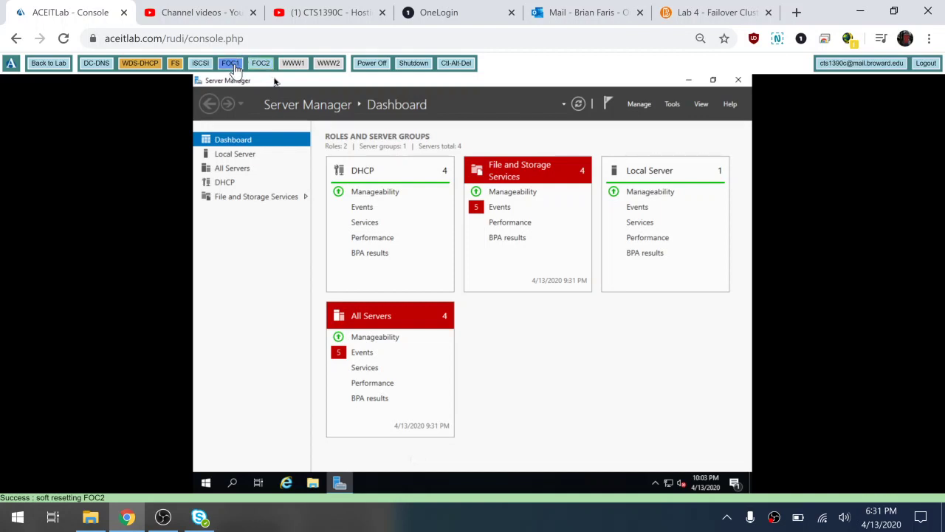
On FOC1, add Cluster Disk 3 to the cluster's disks and view its details
{"action": "left_click", "coordinate": [233, 65]}
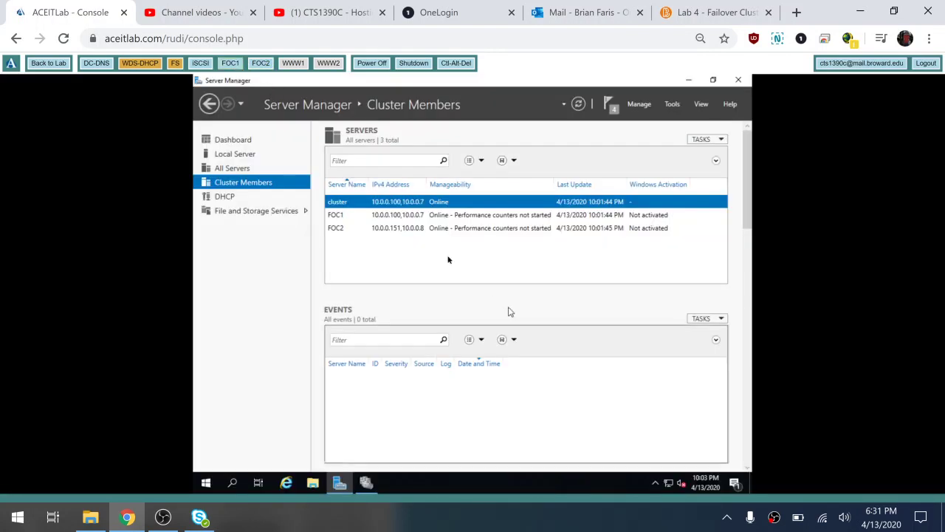
{"action": "left_click", "coordinate": [373, 482]}
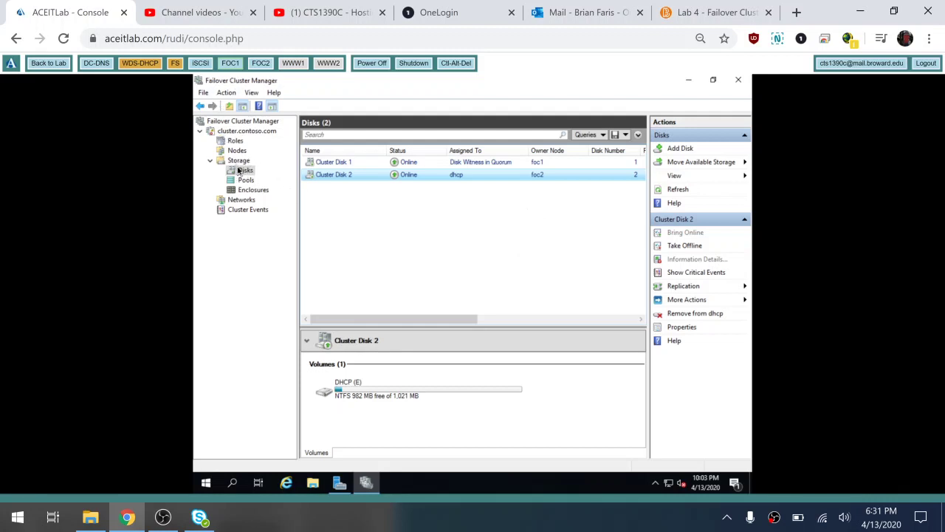
{"action": "right_click", "coordinate": [240, 172]}
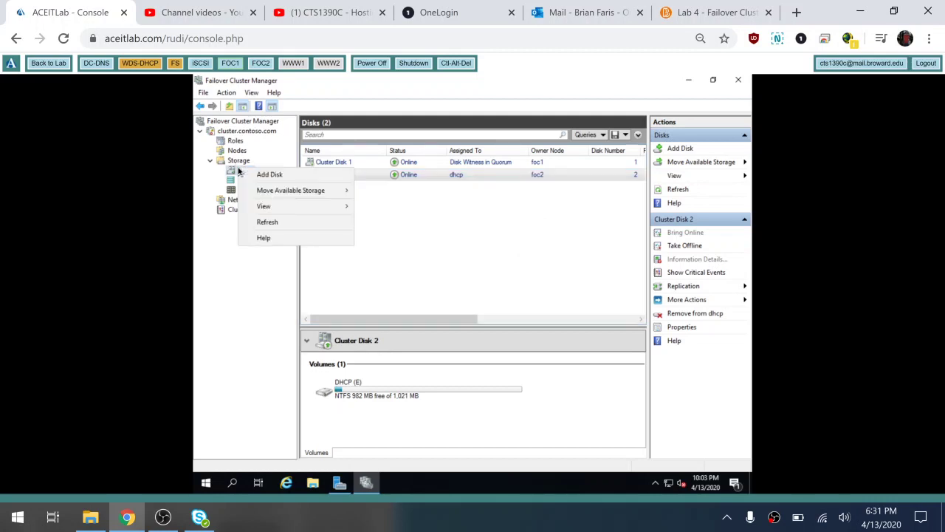
{"action": "left_click", "coordinate": [269, 174]}
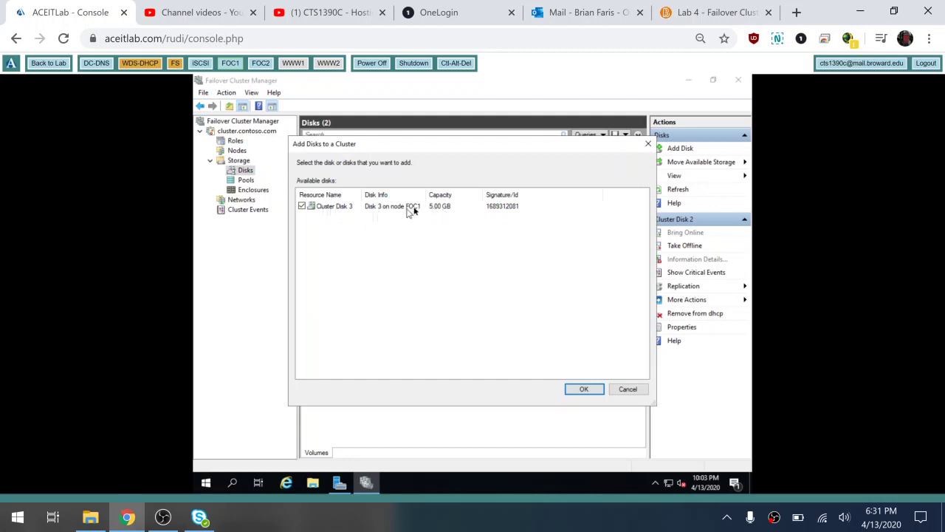
{"action": "left_click", "coordinate": [584, 389]}
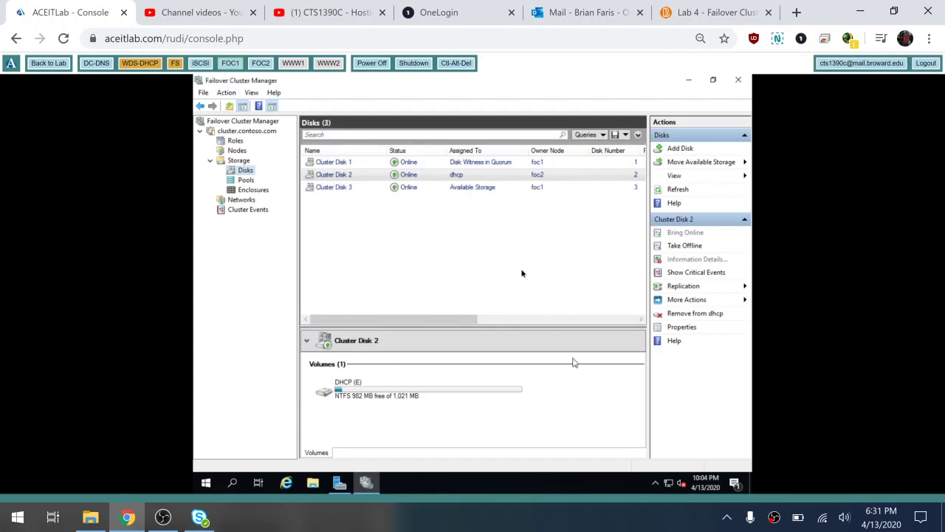
{"action": "left_click", "coordinate": [467, 189]}
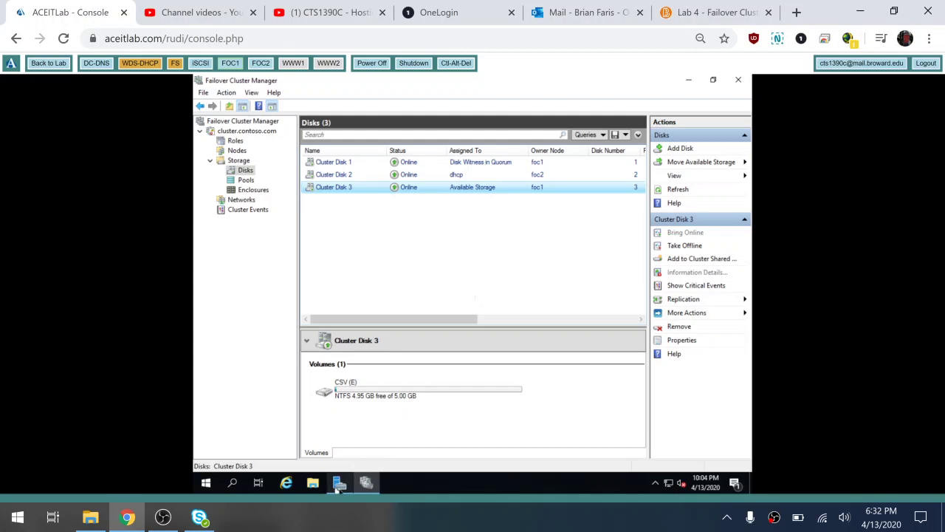
On FOC1, look inside the ClusterStorage folder on Local Disk (C:)
{"action": "left_click", "coordinate": [313, 483]}
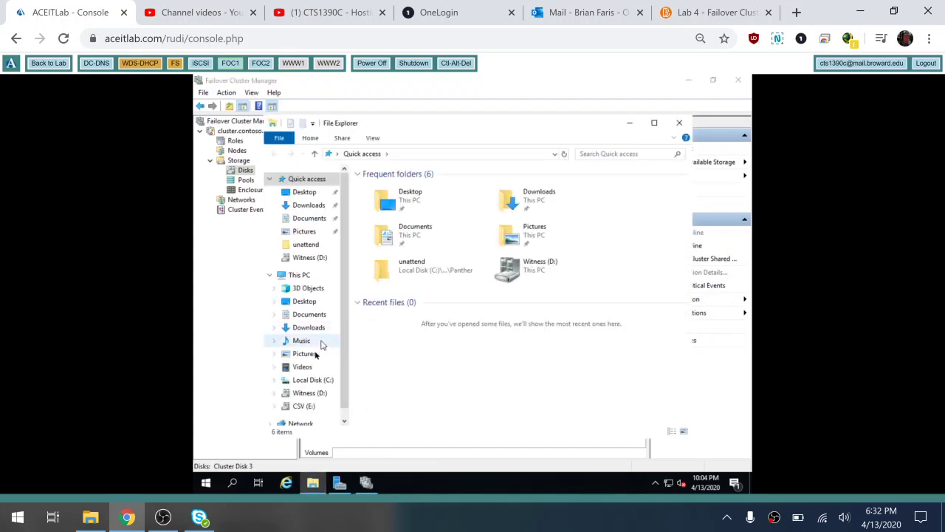
{"action": "left_click", "coordinate": [327, 382]}
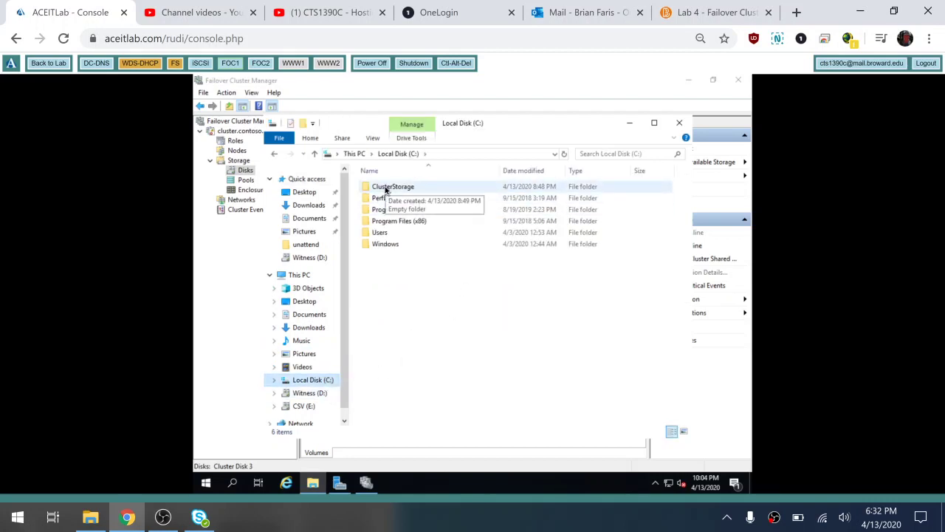
{"action": "double_click", "coordinate": [385, 188]}
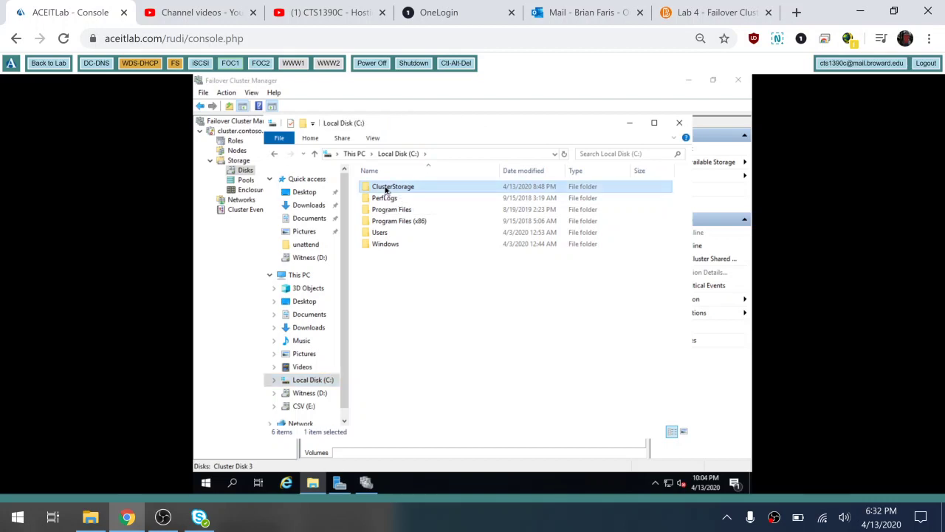
{"action": "left_click", "coordinate": [404, 154]}
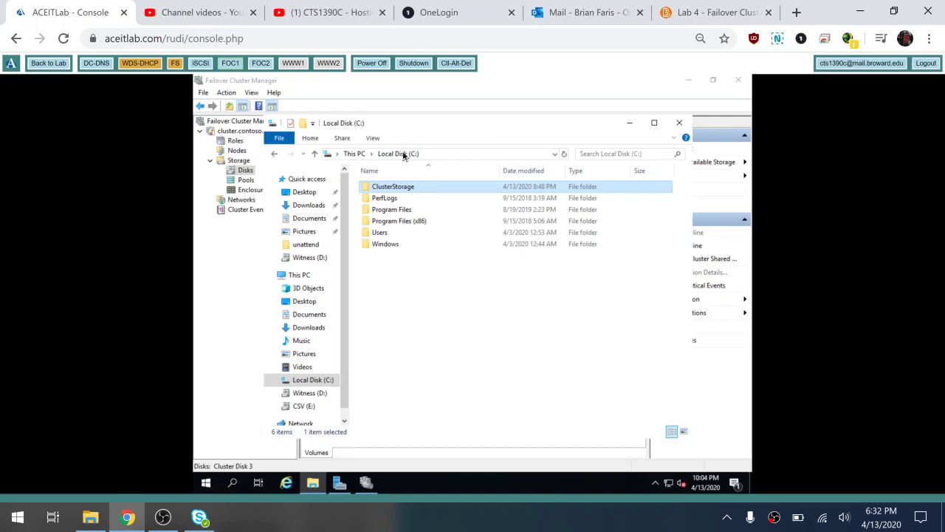
Check FOC2's empty ClusterStorage folder on C:, then return to FOC1's Failover Cluster Manager
{"action": "left_click", "coordinate": [261, 65]}
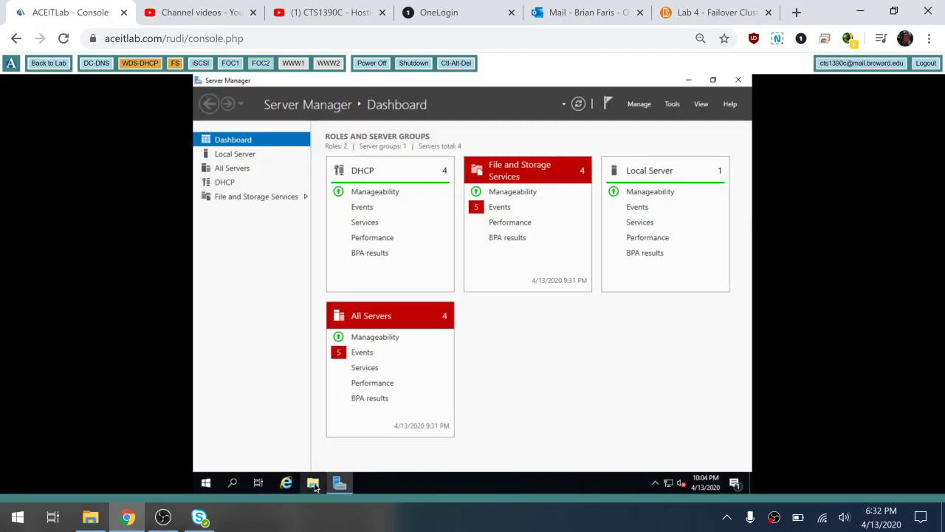
{"action": "left_click", "coordinate": [314, 484]}
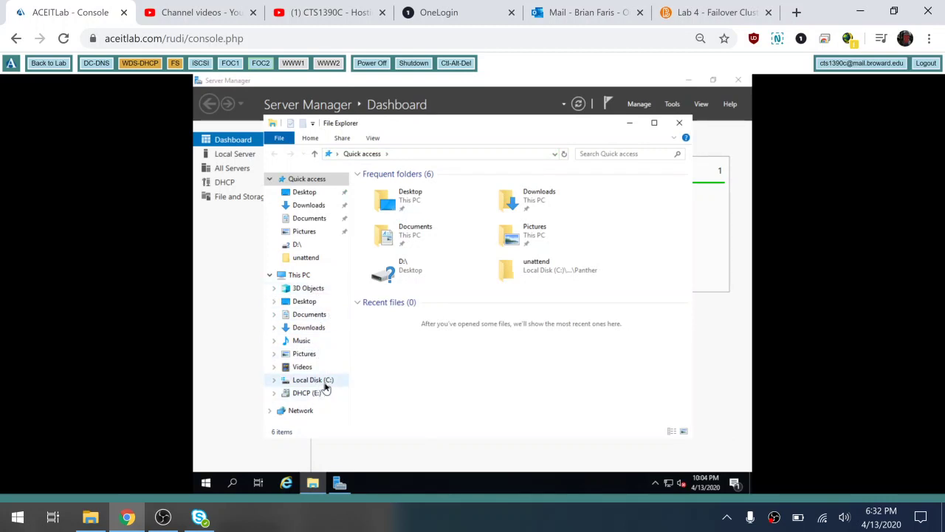
{"action": "left_click", "coordinate": [324, 381]}
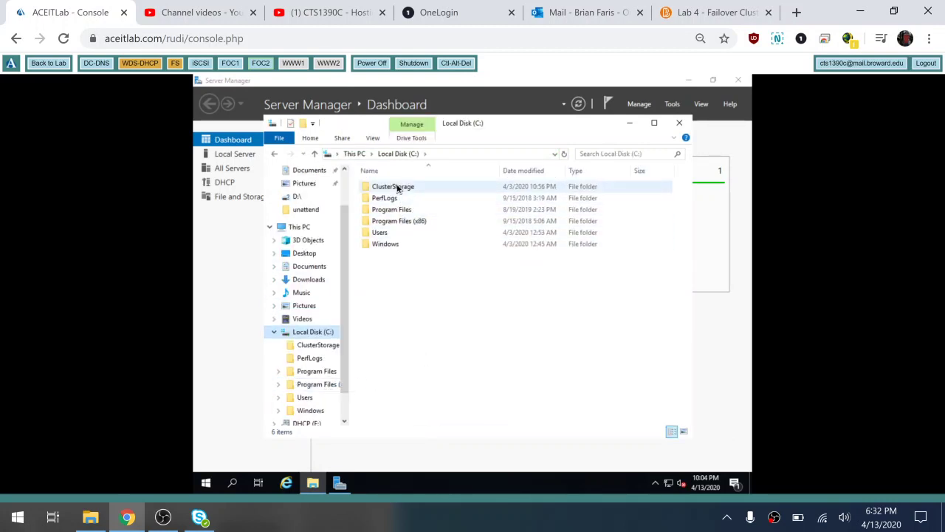
{"action": "double_click", "coordinate": [397, 187]}
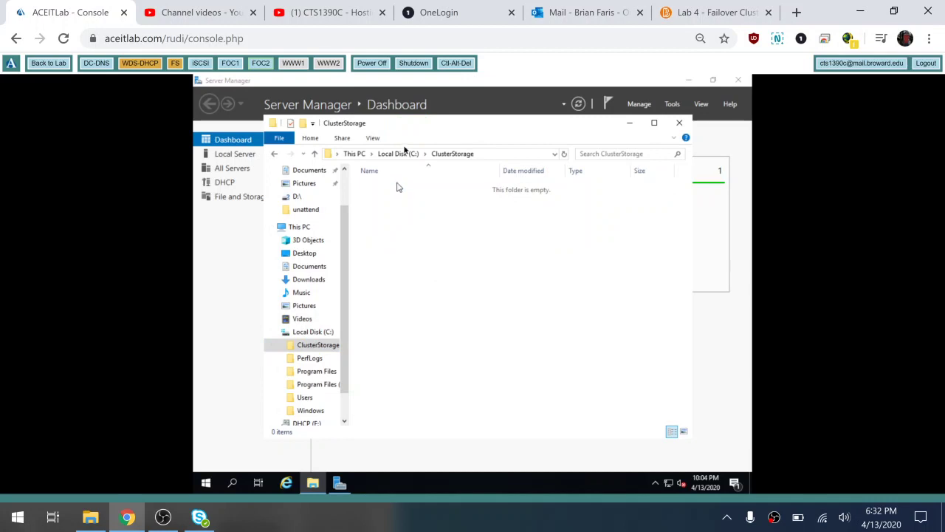
{"action": "left_click", "coordinate": [403, 154]}
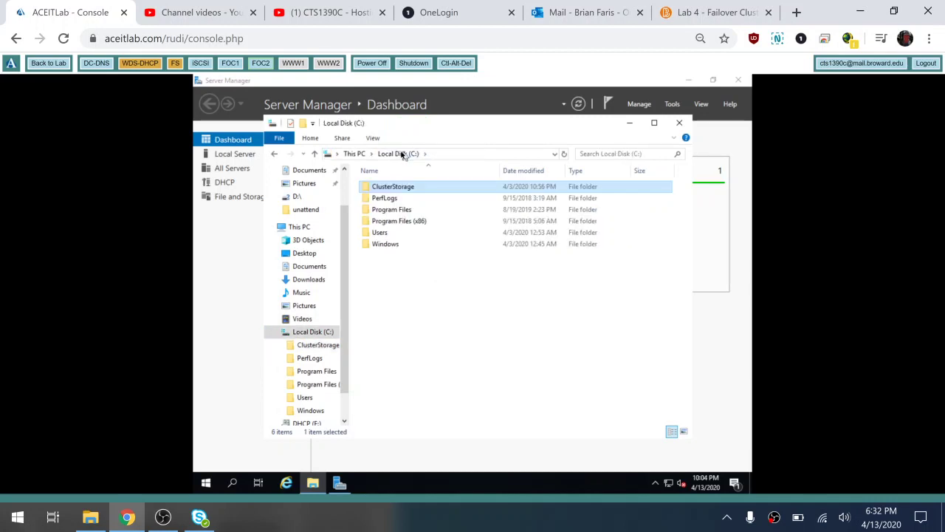
{"action": "left_click", "coordinate": [230, 66]}
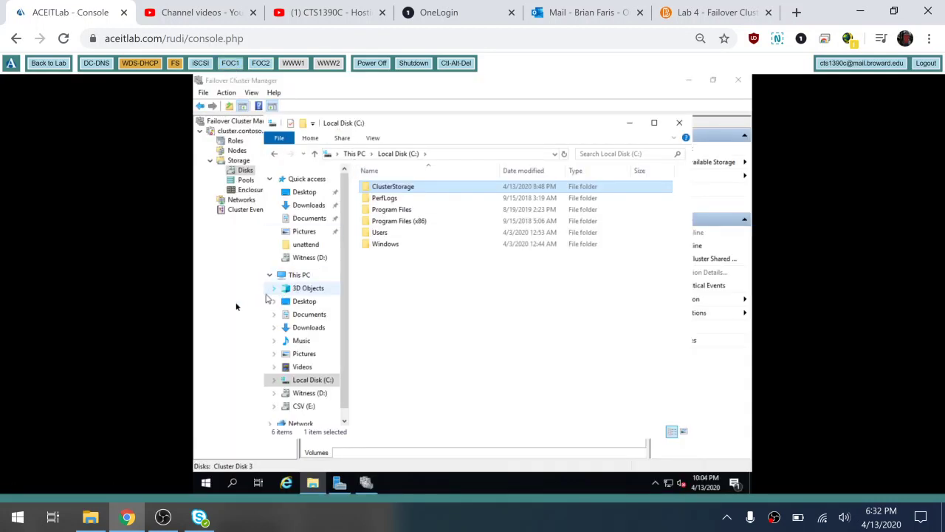
{"action": "left_click", "coordinate": [207, 302]}
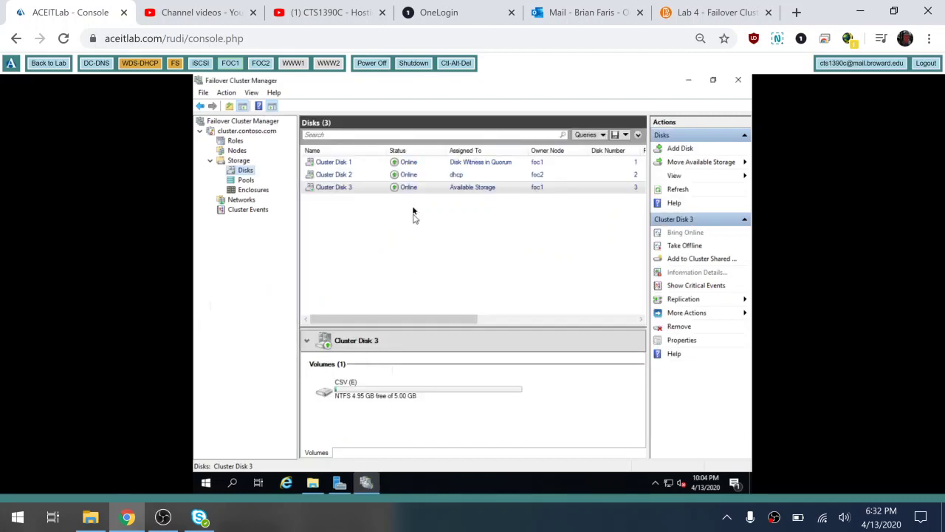
Add Cluster Disk 3 to Cluster Shared Volumes and confirm its CSVFS status
{"action": "left_click", "coordinate": [337, 189]}
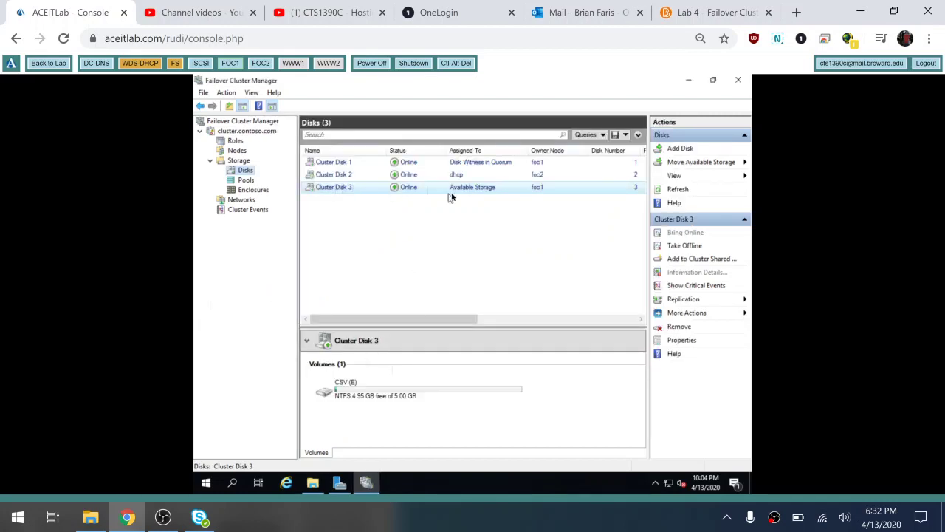
{"action": "left_click", "coordinate": [665, 258]}
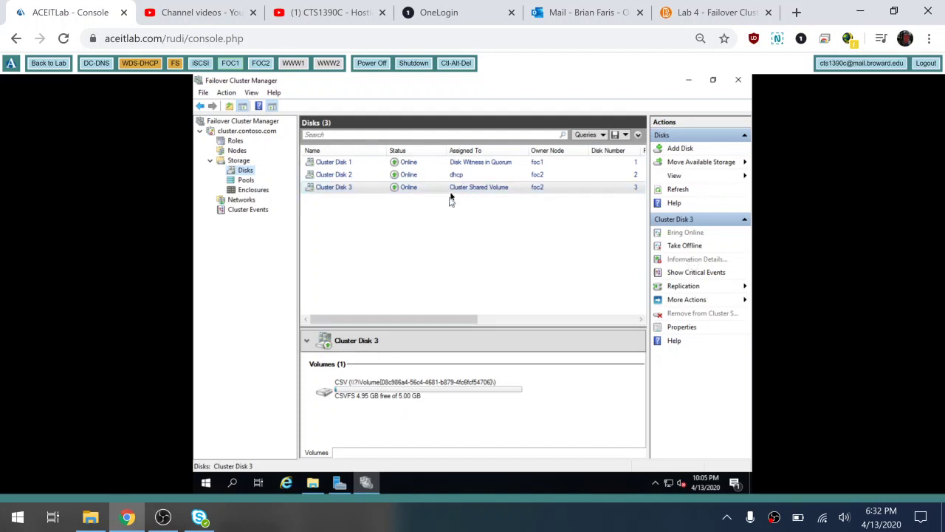
{"action": "left_click", "coordinate": [499, 190]}
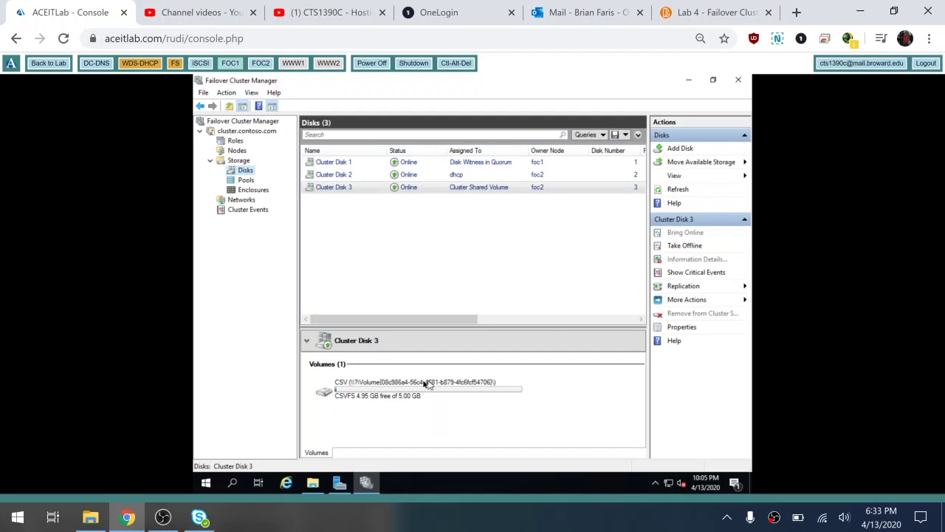
{"action": "left_click", "coordinate": [312, 482]}
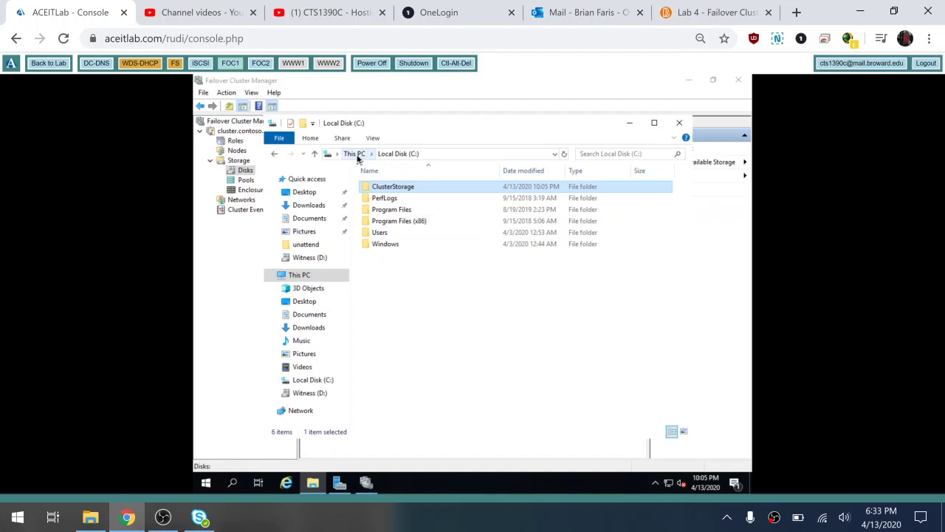
On FOC1, open C:\ClusterStorage to find the new Volume1, then switch to FOC2
{"action": "left_click", "coordinate": [355, 154]}
{"action": "left_click", "coordinate": [313, 380]}
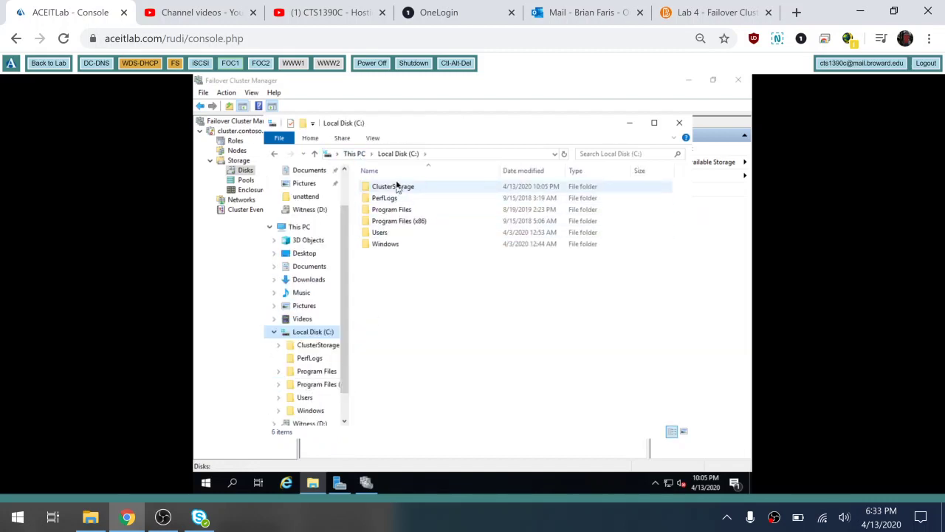
{"action": "left_click", "coordinate": [398, 187]}
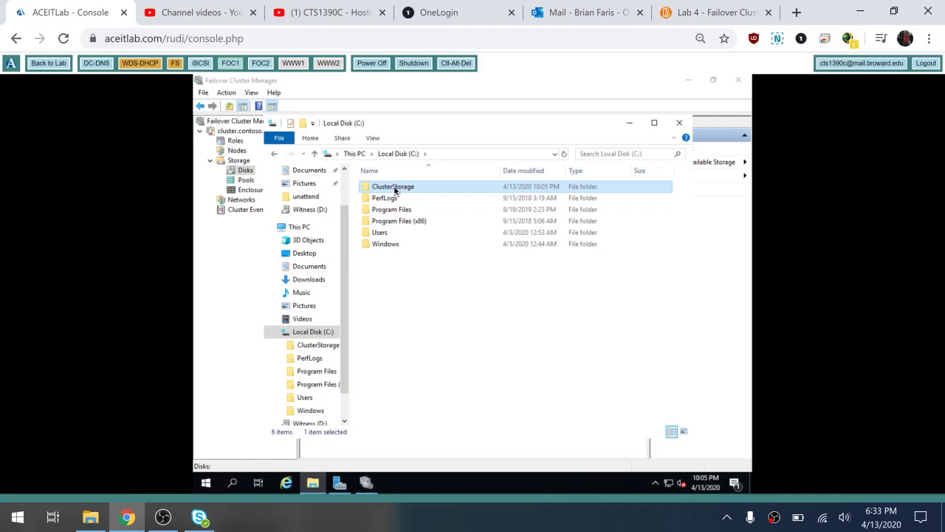
{"action": "left_click", "coordinate": [394, 189]}
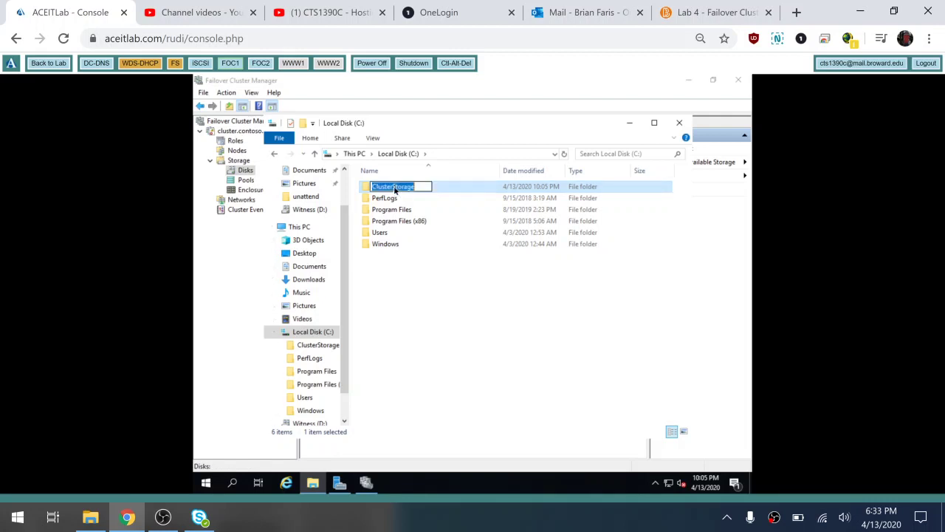
{"action": "left_click", "coordinate": [450, 188]}
{"action": "double_click", "coordinate": [451, 189]}
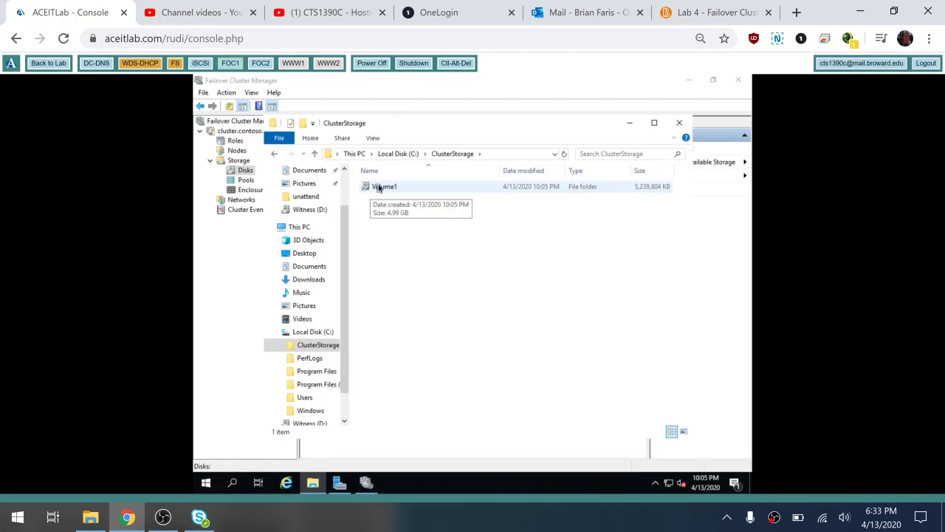
{"action": "left_click", "coordinate": [260, 64]}
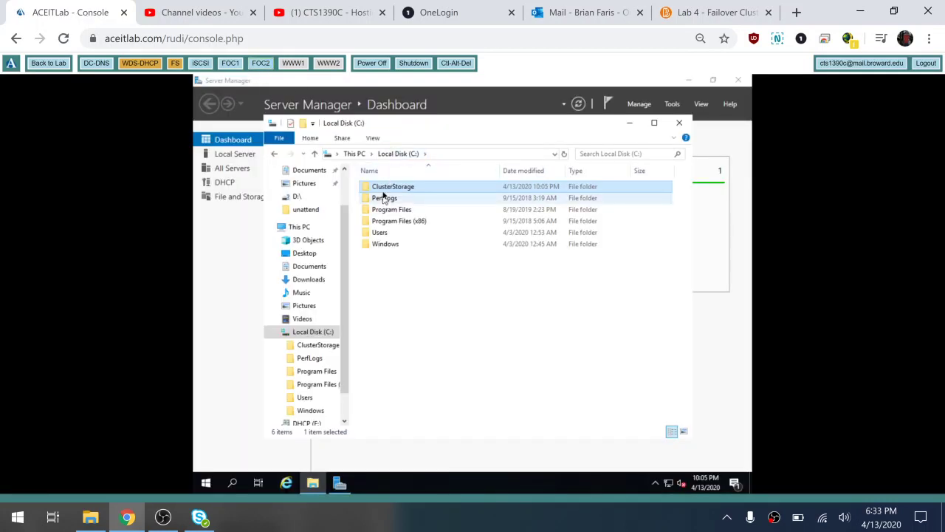
On FOC2, create a text document named new in ClusterStorage\Volume1
{"action": "double_click", "coordinate": [383, 189]}
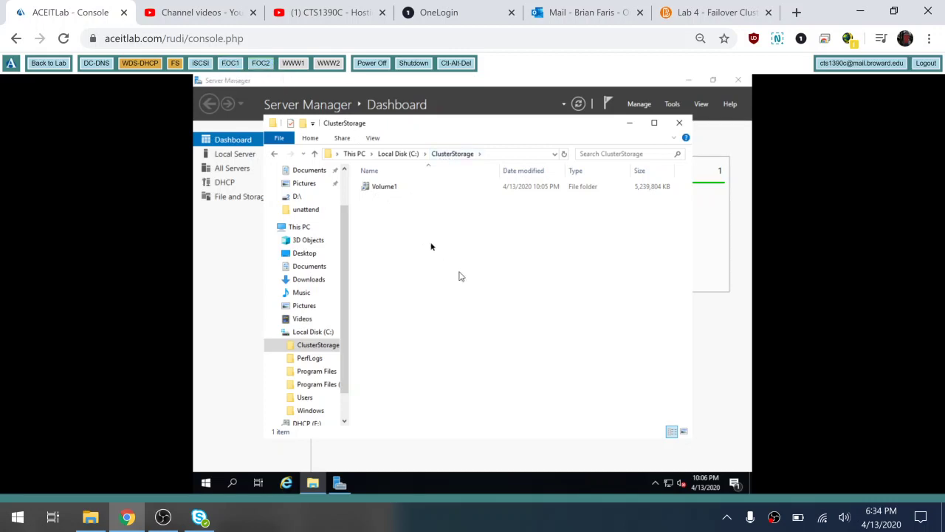
{"action": "double_click", "coordinate": [389, 187]}
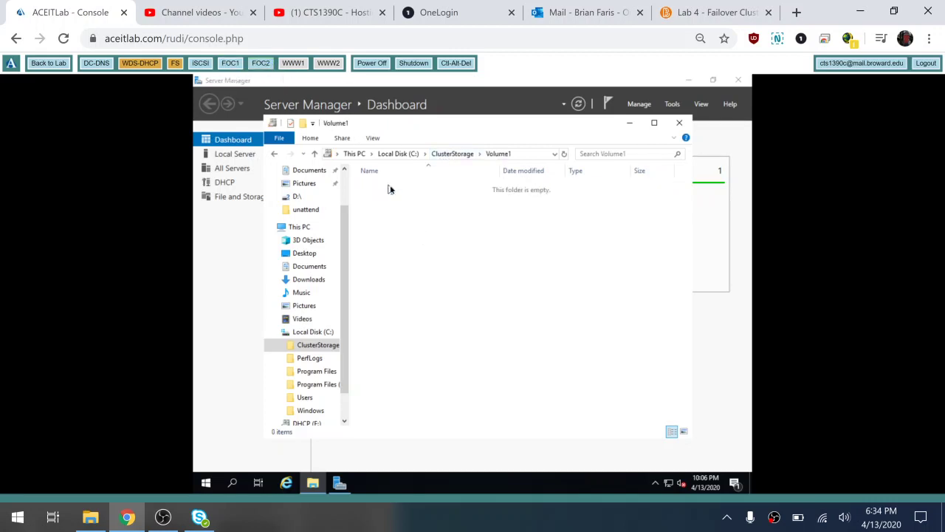
{"action": "right_click", "coordinate": [443, 280]}
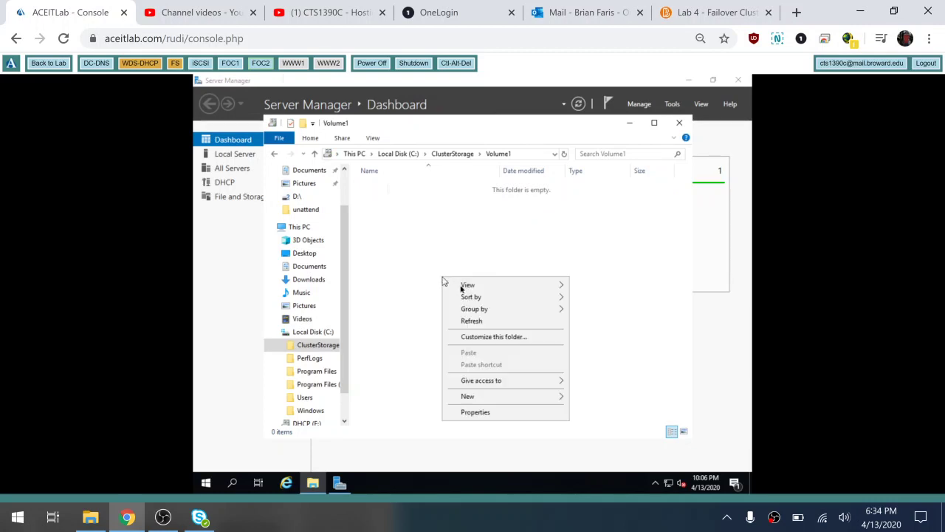
{"action": "mouse_move", "coordinate": [487, 396]}
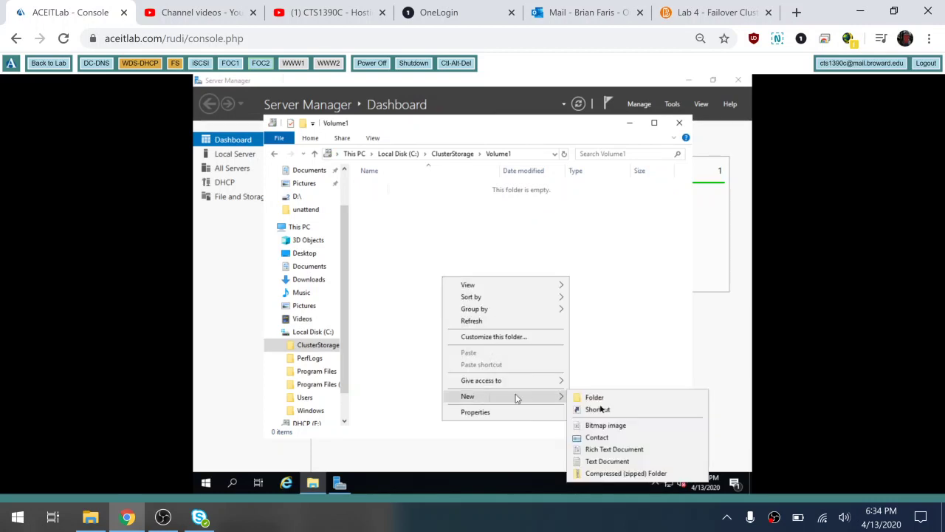
{"action": "left_click", "coordinate": [612, 461]}
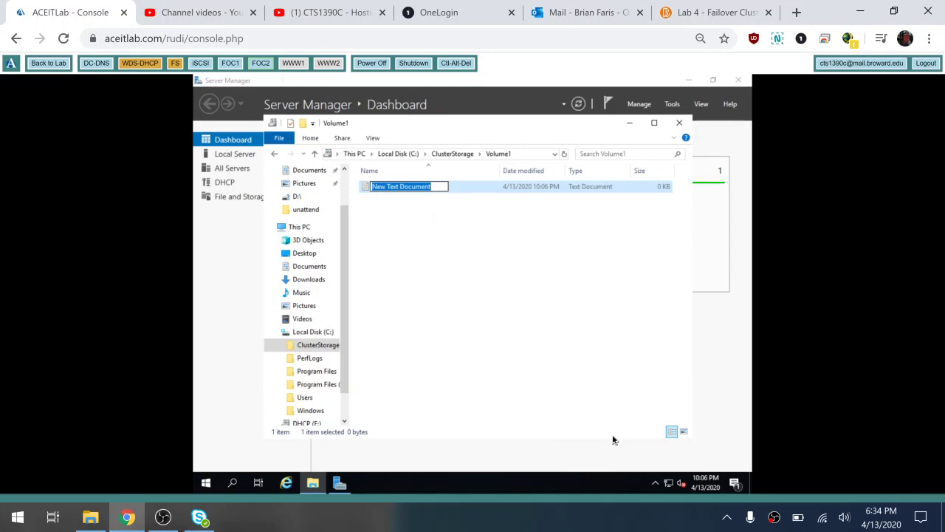
{"action": "type", "text": "new"}
{"action": "key", "text": "Return"}
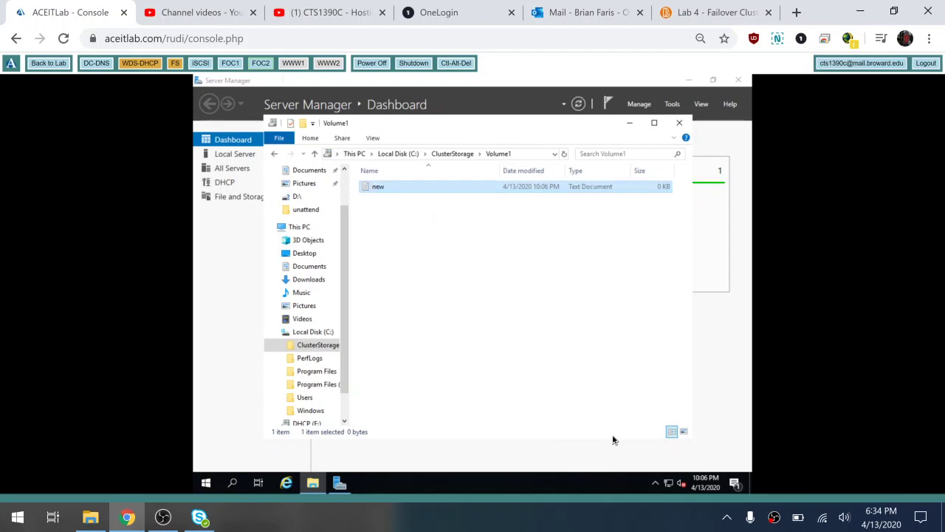
On FOC1, open Volume1 to see the file and add a folder named New folder
{"action": "left_click", "coordinate": [230, 64]}
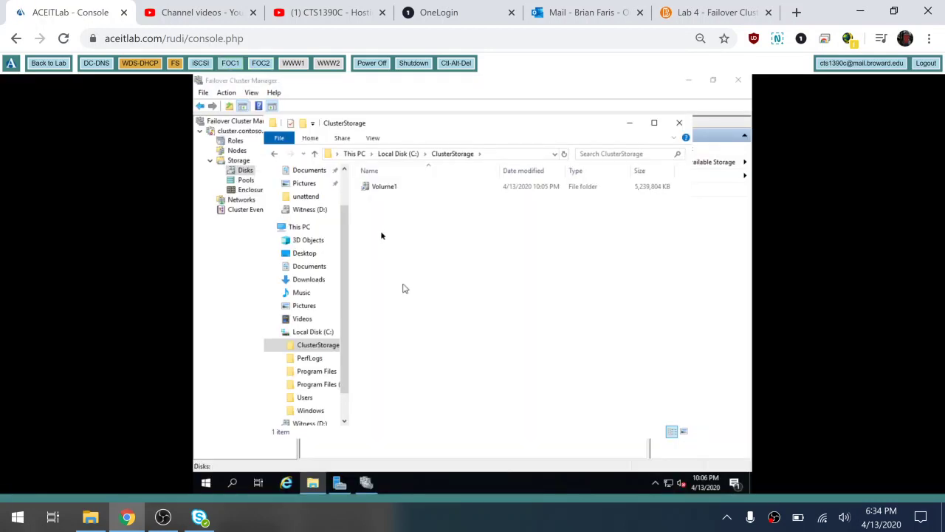
{"action": "double_click", "coordinate": [386, 187]}
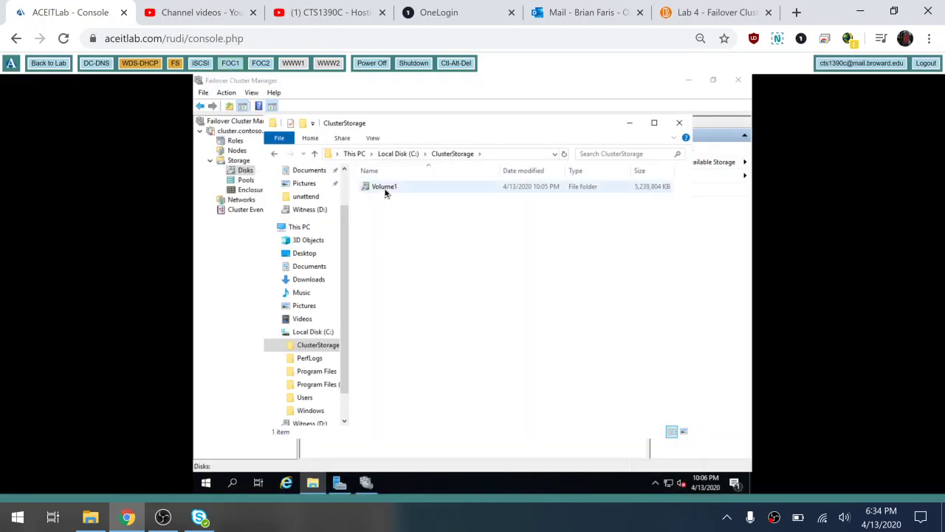
{"action": "right_click", "coordinate": [384, 229]}
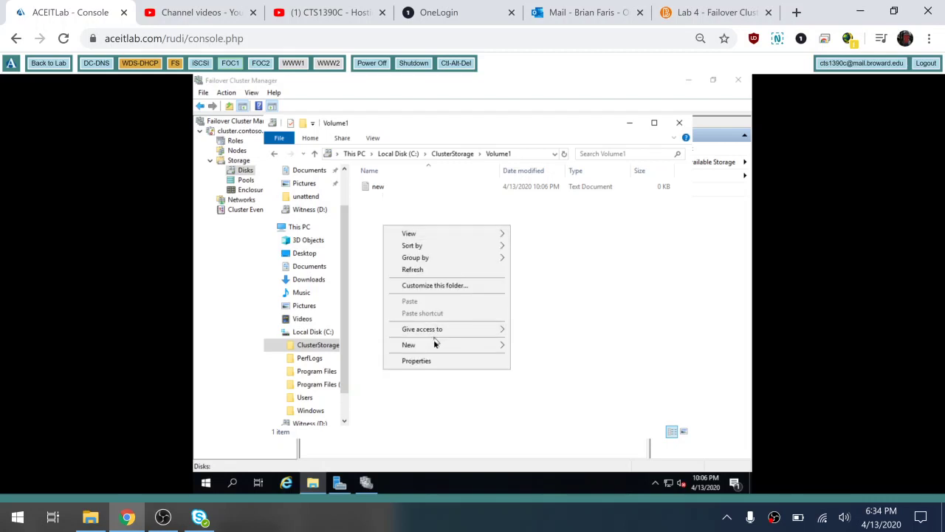
{"action": "mouse_move", "coordinate": [434, 347]}
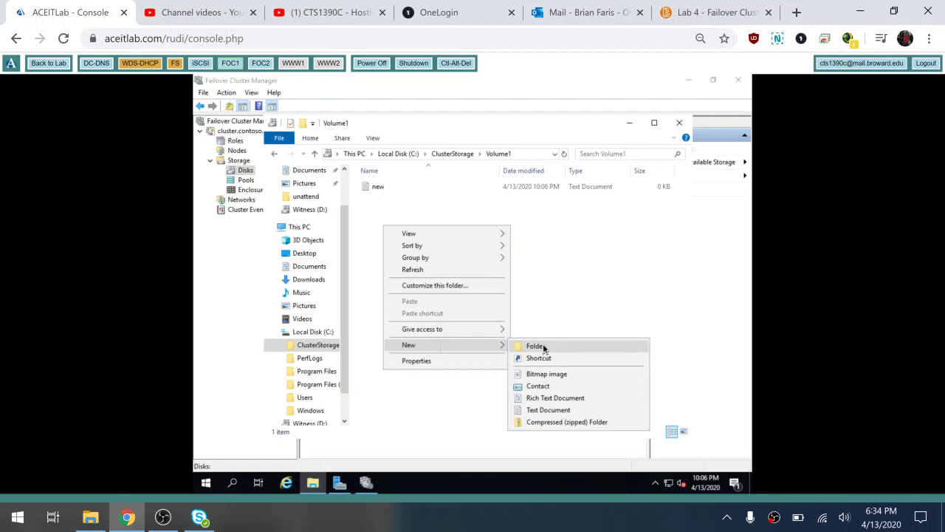
{"action": "left_click", "coordinate": [543, 347]}
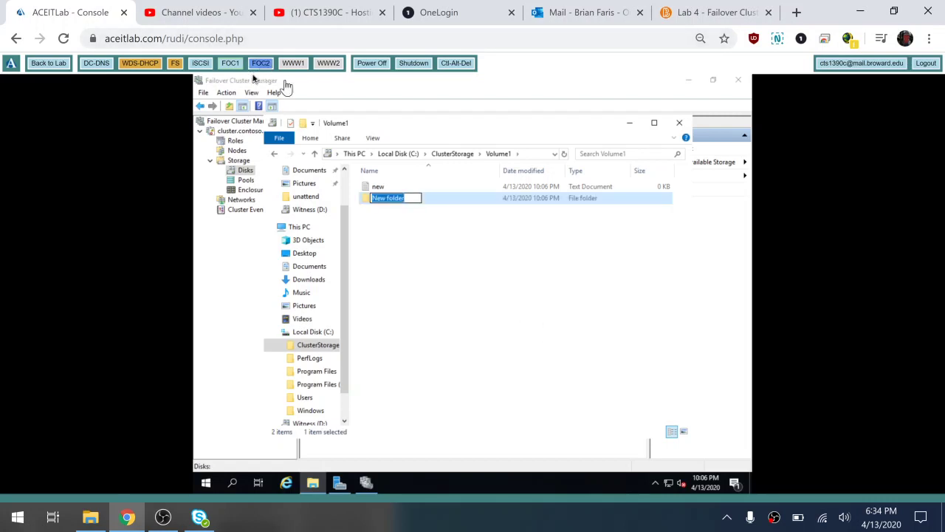
{"action": "left_click", "coordinate": [408, 236]}
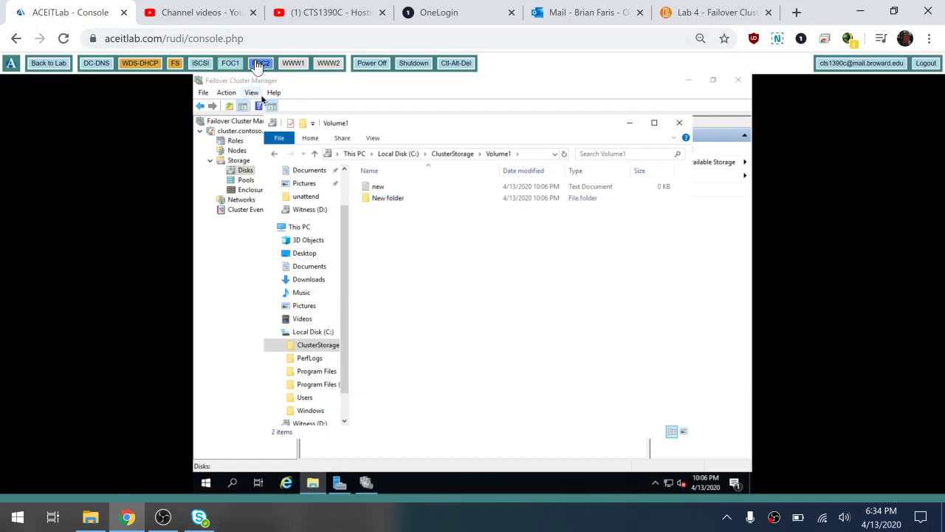
From FOC2, delete the new file and New folder in Volume1, then return to FOC1
{"action": "left_click", "coordinate": [258, 64]}
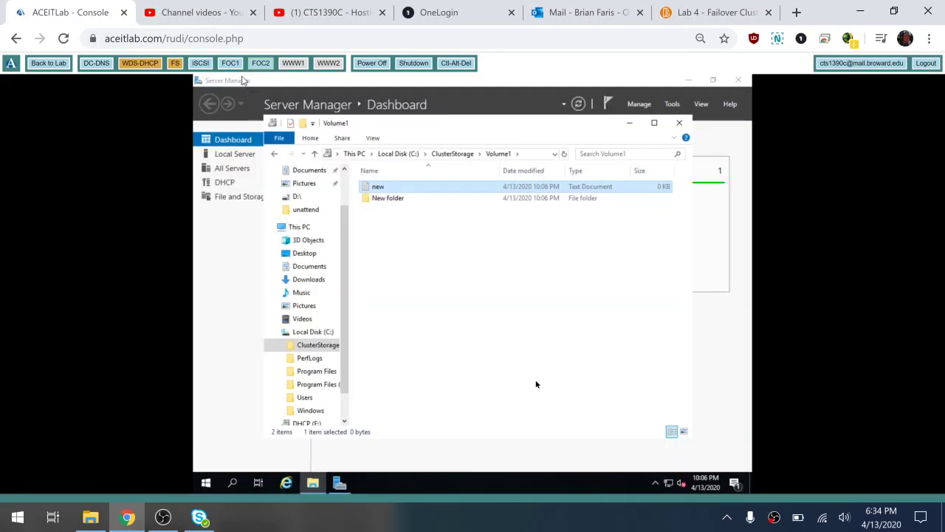
{"action": "left_click_drag", "start_coordinate": [419, 246], "coordinate": [359, 181]}
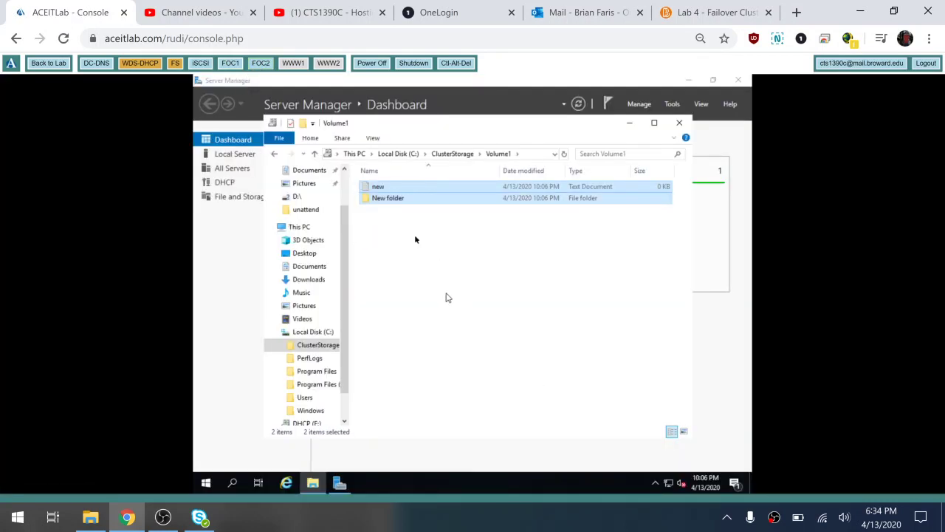
{"action": "right_click", "coordinate": [384, 205]}
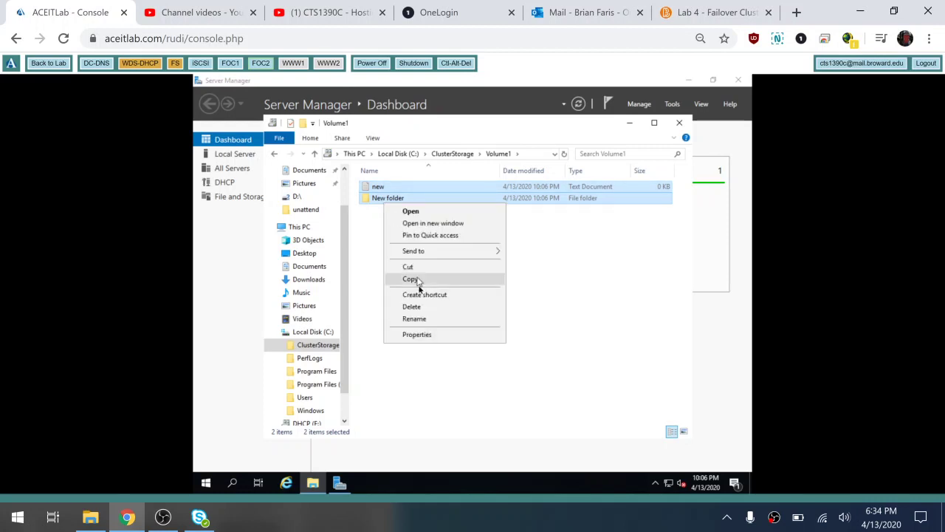
{"action": "left_click", "coordinate": [411, 306]}
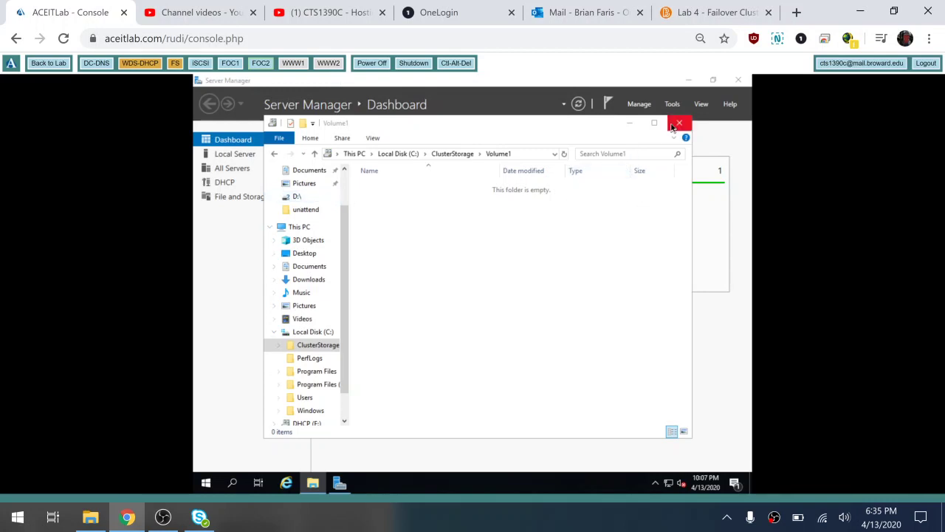
{"action": "left_click", "coordinate": [230, 64]}
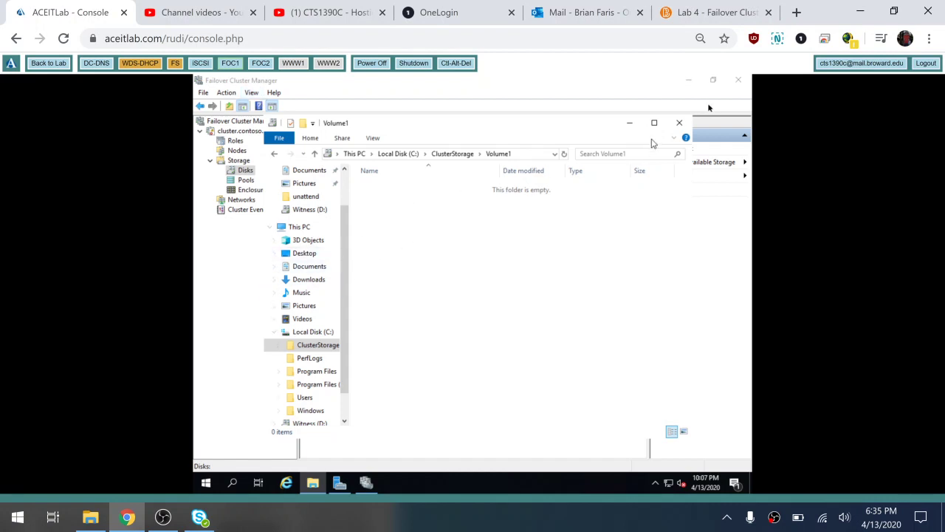
Close the Volume1 window and bring Server Manager's Cluster Members page to the front
{"action": "left_click", "coordinate": [681, 123]}
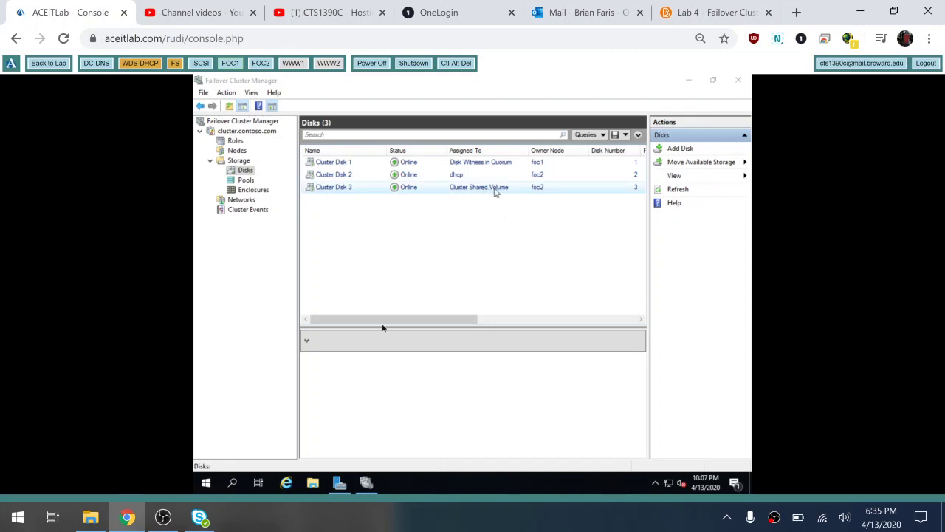
{"action": "mouse_move", "coordinate": [339, 489]}
{"action": "left_click", "coordinate": [339, 485]}
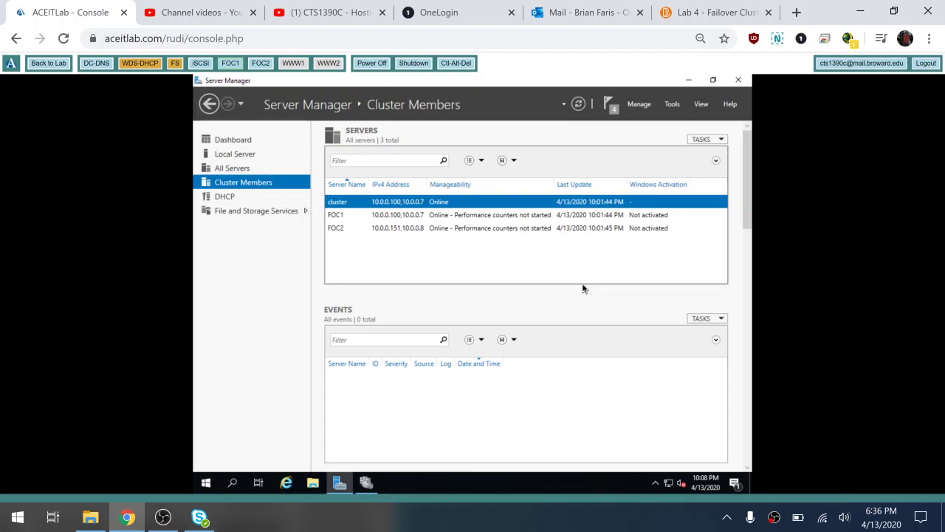
Start the Add Roles and Features wizard with foc1.contoso.com as the destination server
{"action": "left_click", "coordinate": [640, 105]}
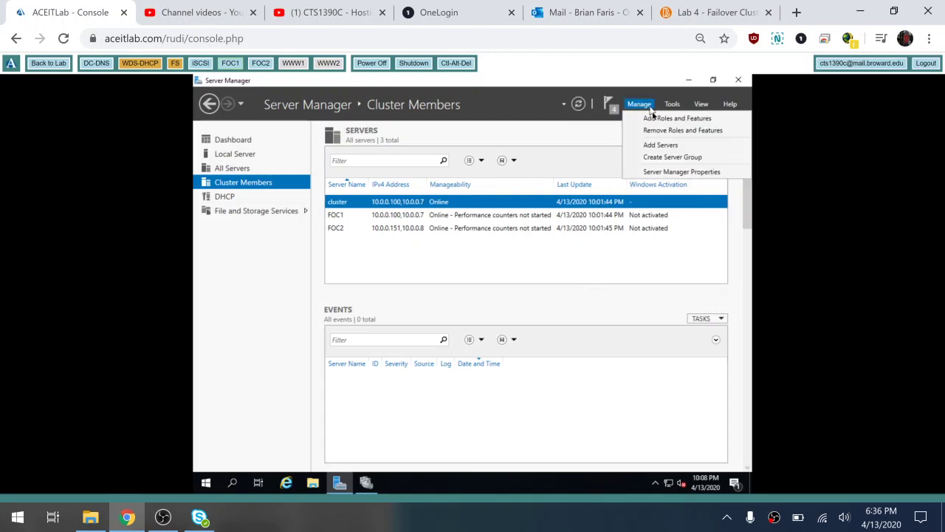
{"action": "left_click", "coordinate": [654, 119]}
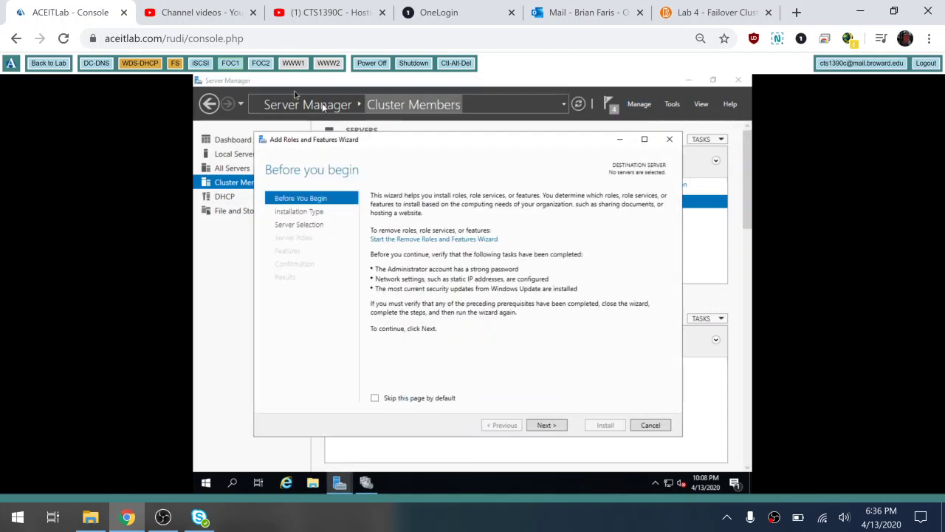
{"action": "left_click", "coordinate": [555, 428]}
{"action": "left_click", "coordinate": [556, 431]}
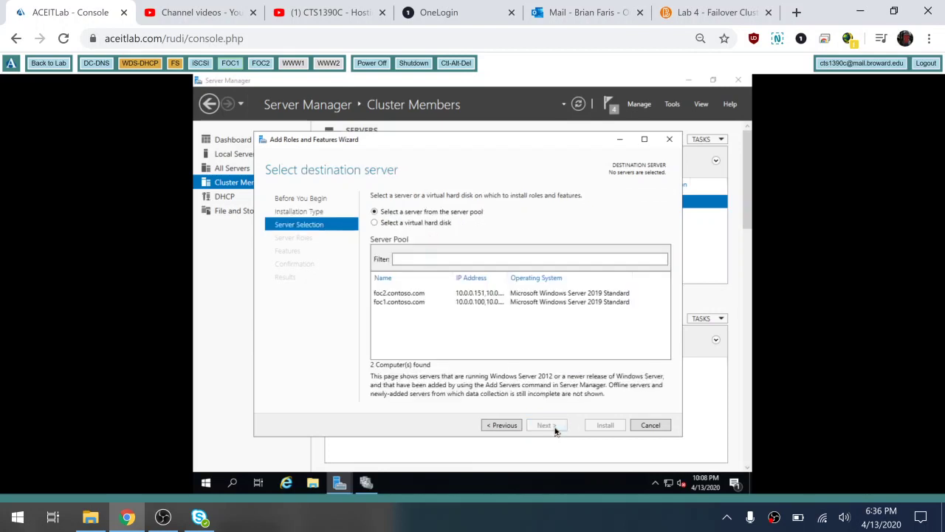
{"action": "left_click", "coordinate": [404, 303]}
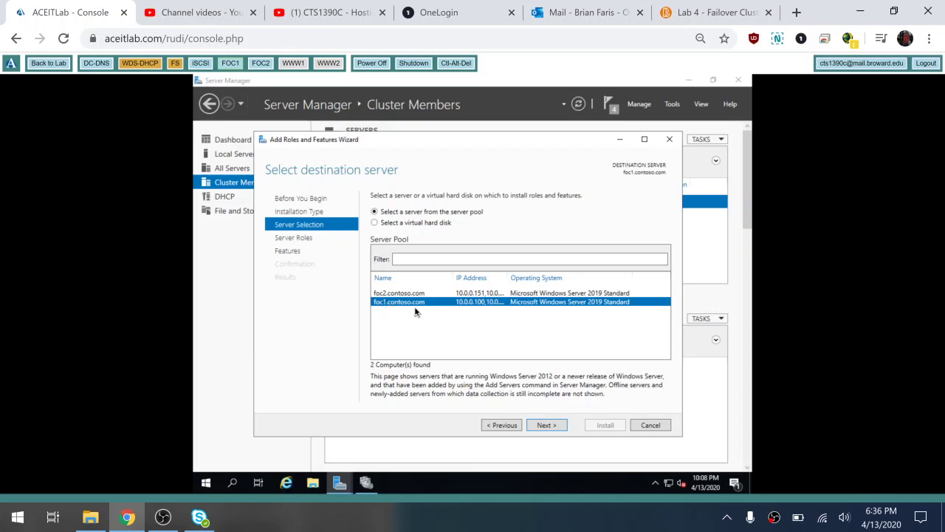
{"action": "left_click", "coordinate": [543, 427]}
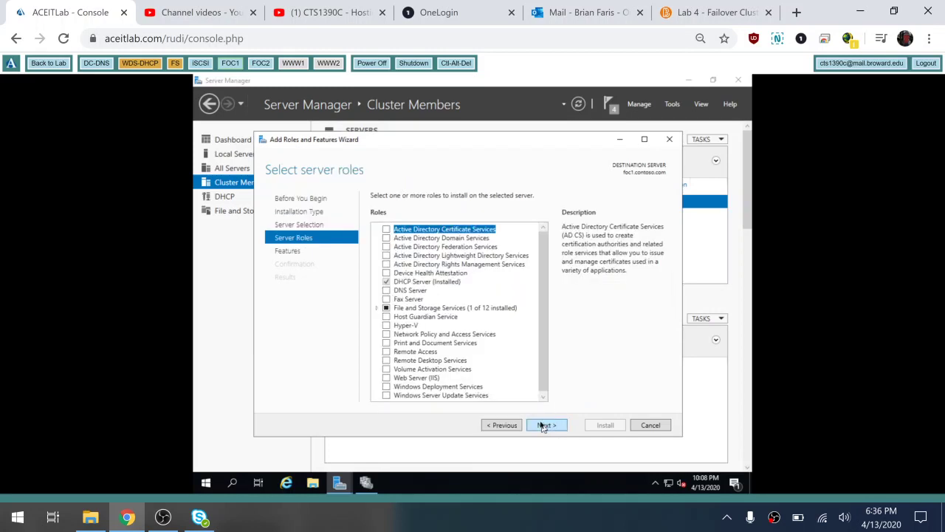
Select Hyper-V with its management tools, dismiss the processor virtualization error, and cancel the wizard
{"action": "left_click", "coordinate": [386, 326]}
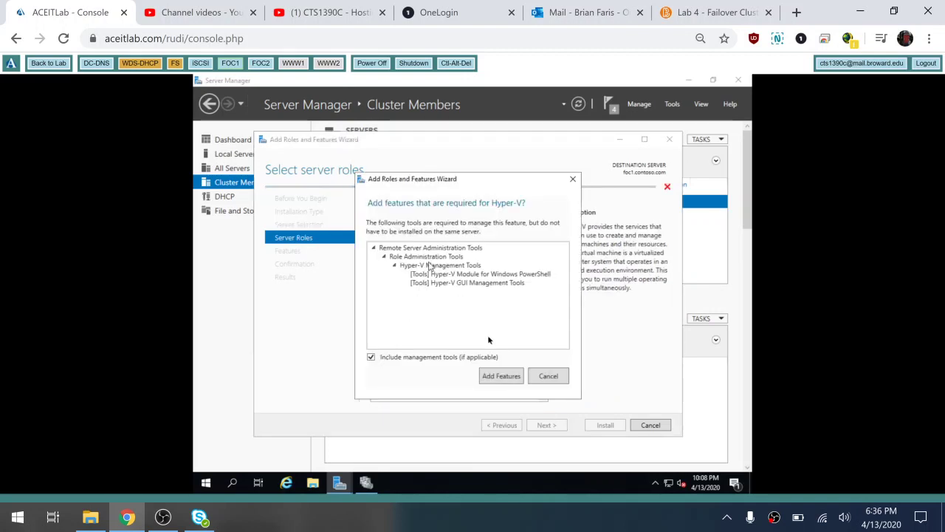
{"action": "left_click", "coordinate": [500, 376]}
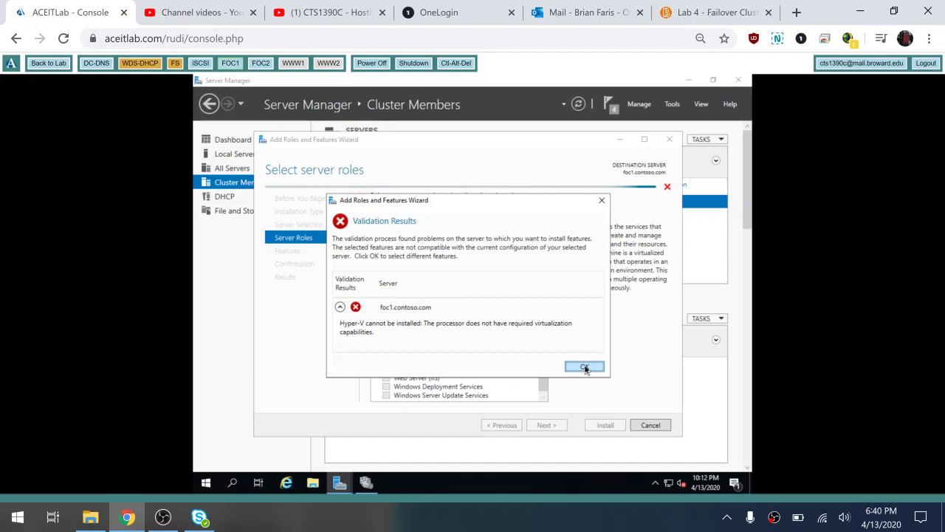
{"action": "left_click", "coordinate": [584, 368]}
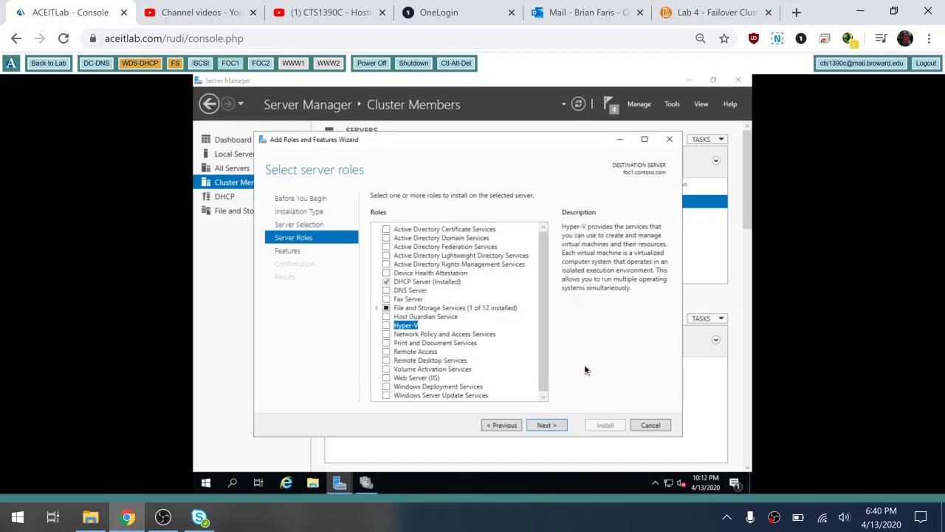
{"action": "left_click", "coordinate": [650, 425]}
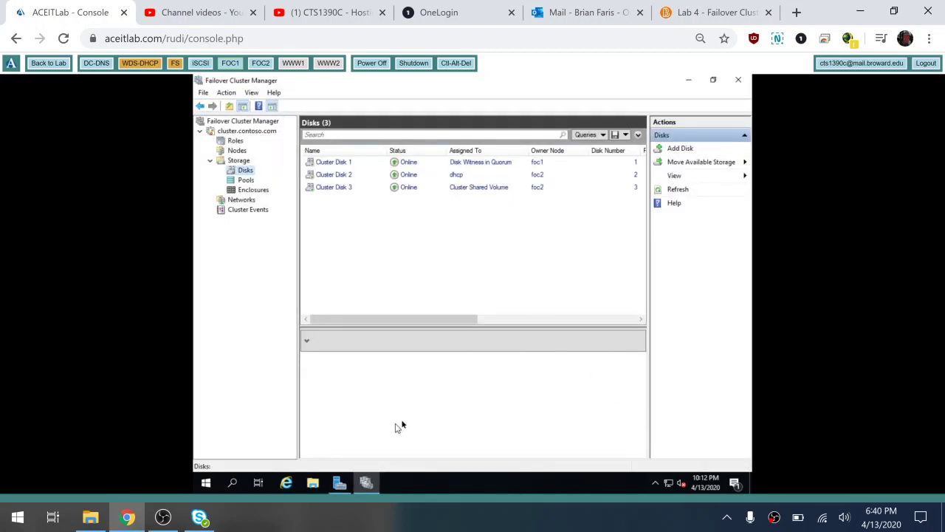
Bring Server Manager's Cluster Members page back to the front and open its Tools menu
{"action": "mouse_move", "coordinate": [341, 487]}
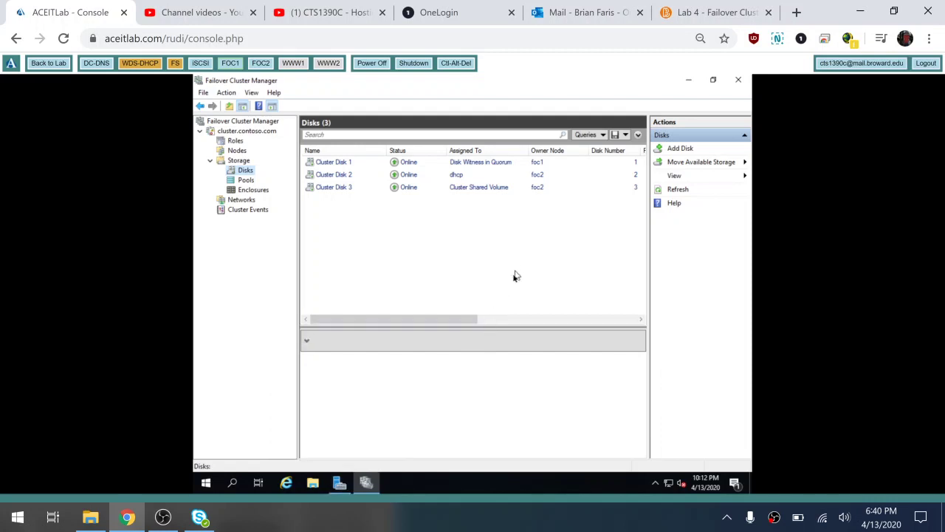
{"action": "left_click", "coordinate": [339, 483]}
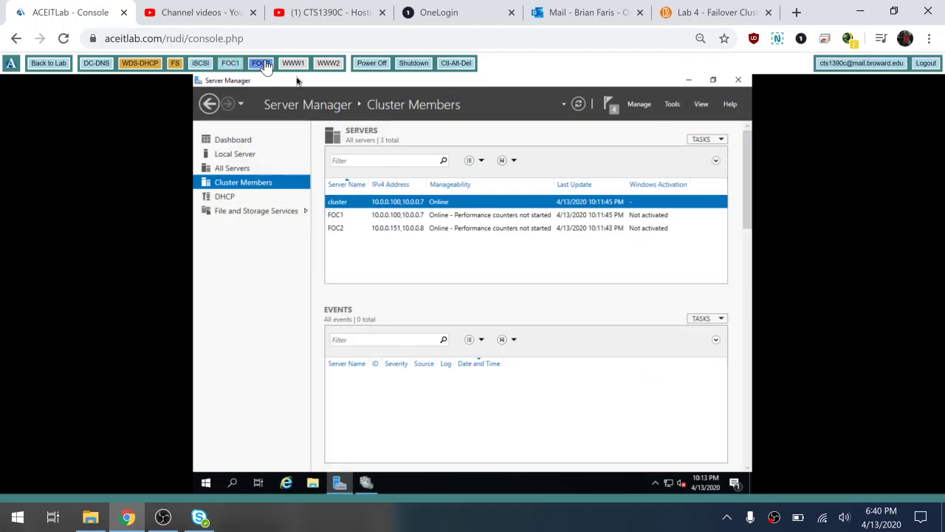
{"action": "left_click", "coordinate": [672, 104]}
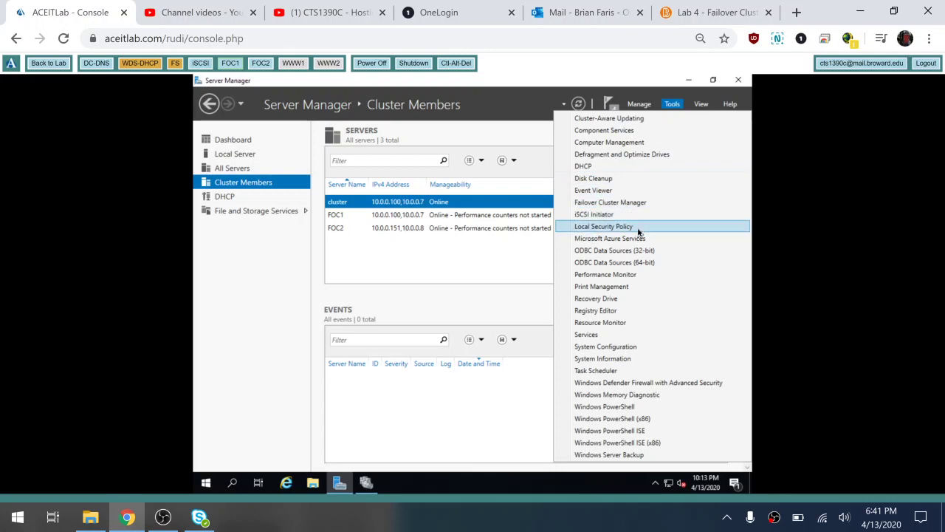
Browse File Explorer to C:\ClusterStorage\Volume1 and show its path, confirming the folder is empty
{"action": "left_click", "coordinate": [467, 271]}
{"action": "left_click", "coordinate": [314, 484]}
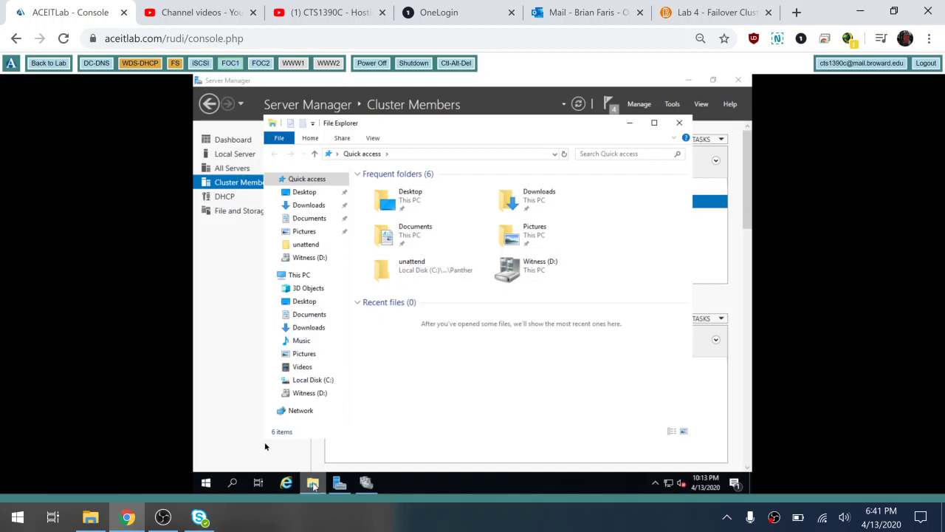
{"action": "left_click", "coordinate": [307, 379]}
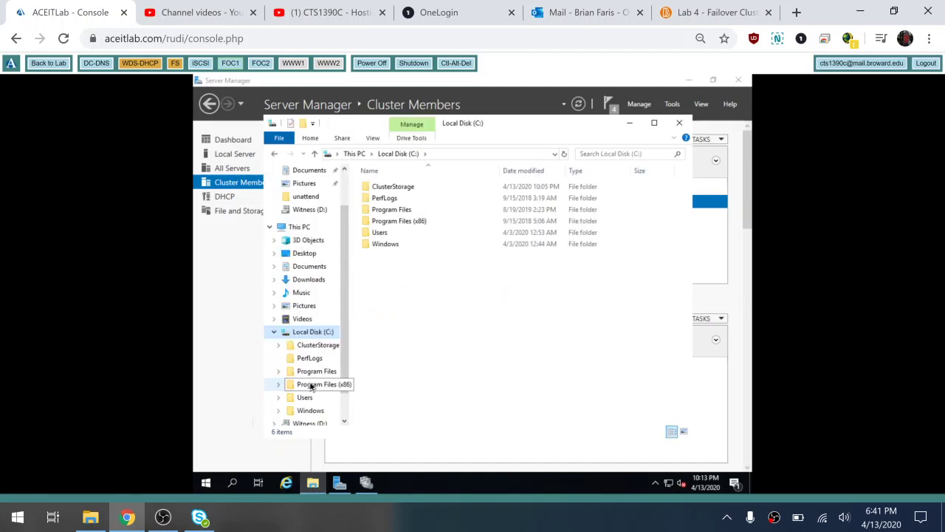
{"action": "double_click", "coordinate": [405, 187]}
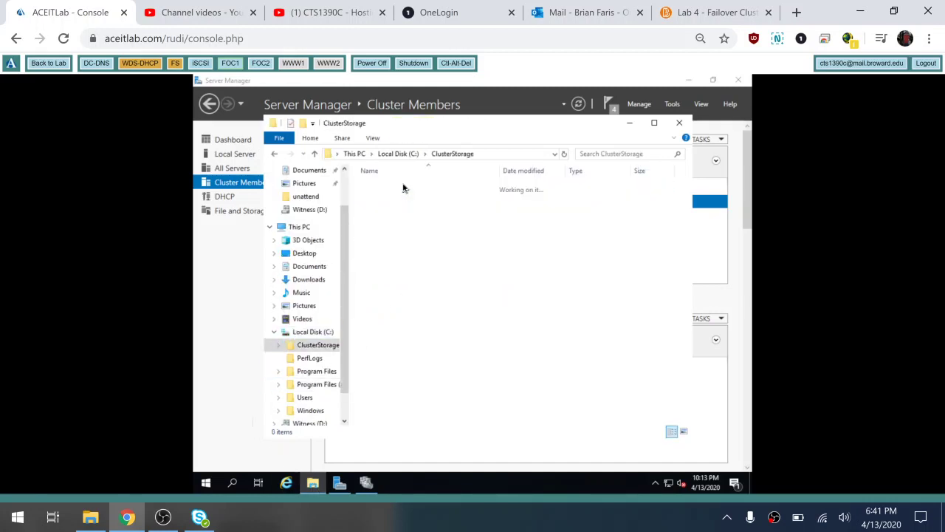
{"action": "double_click", "coordinate": [394, 189]}
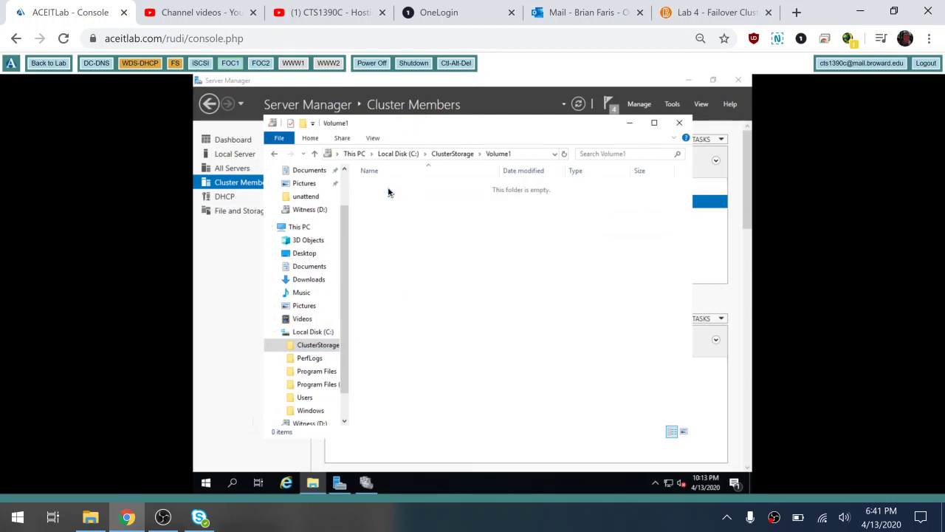
{"action": "left_click", "coordinate": [529, 154]}
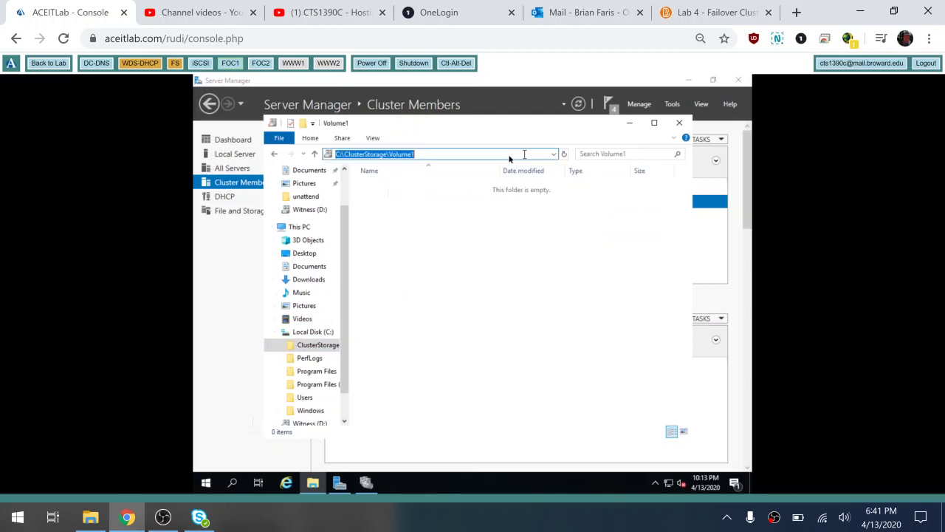
{"action": "left_click", "coordinate": [509, 153]}
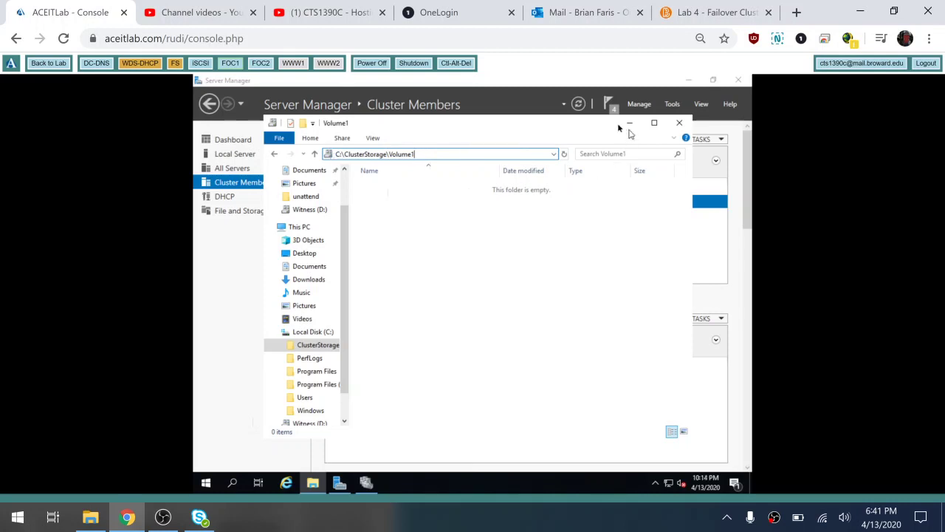
Try switching the console between the FOC1 and FOC2 nodes, then close File Explorer
{"action": "left_click", "coordinate": [231, 65]}
{"action": "left_click", "coordinate": [262, 65]}
{"action": "left_click", "coordinate": [678, 124]}
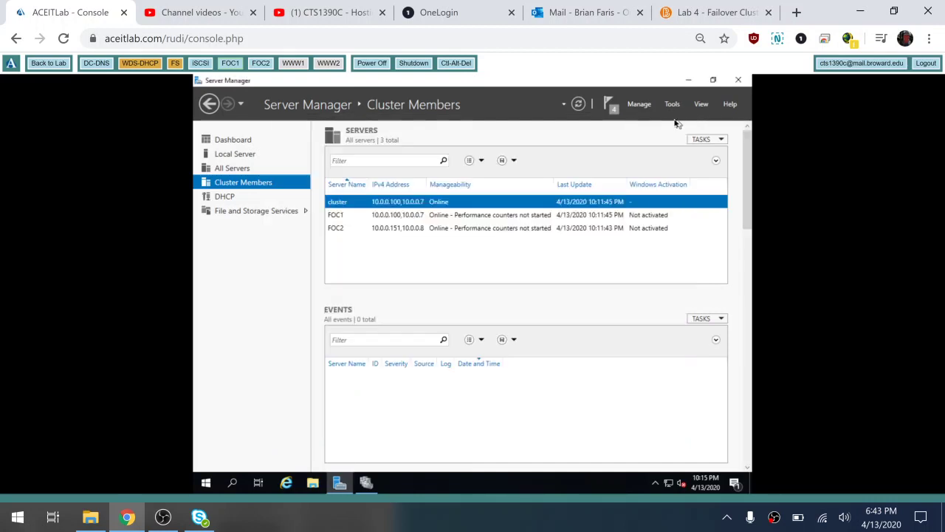
Open the cluster's Roles page, showing the dhcp role on foc2, and browse the Virtual Machines menu without choosing anything
{"action": "left_click", "coordinate": [366, 483]}
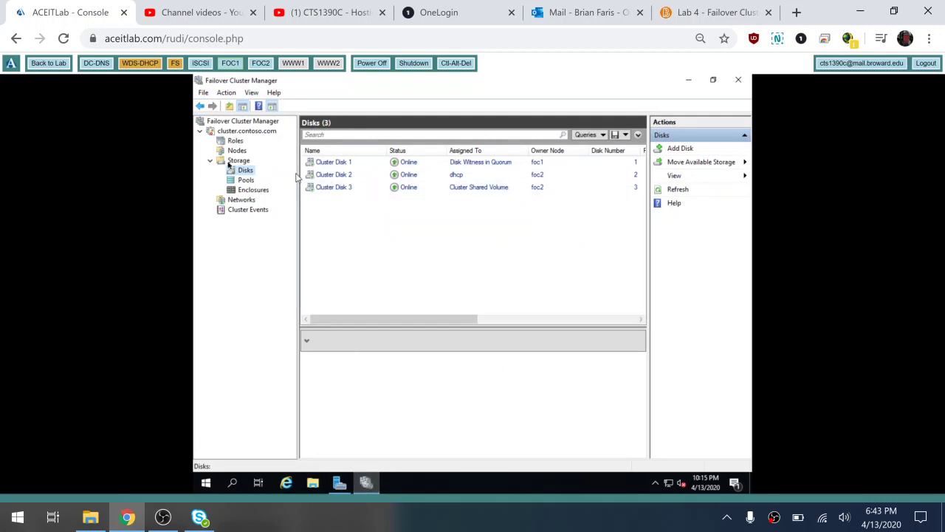
{"action": "left_click", "coordinate": [226, 132]}
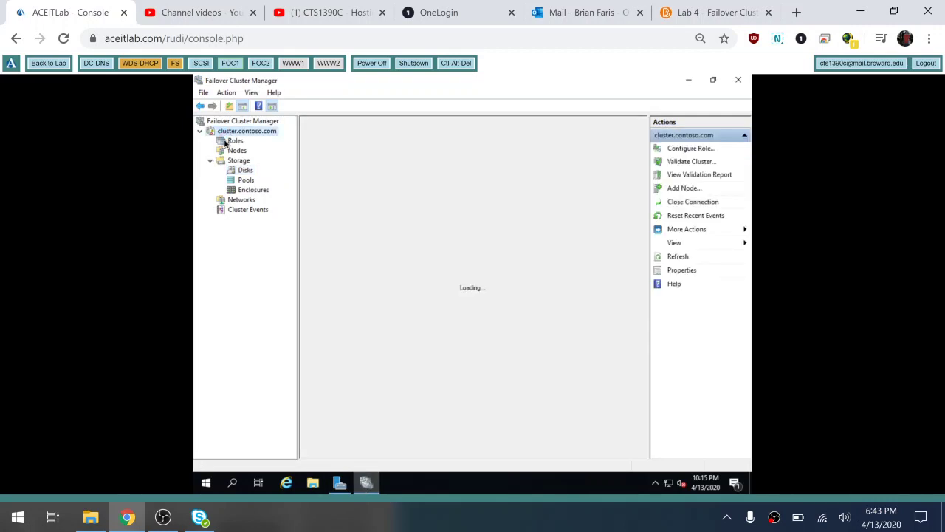
{"action": "left_click", "coordinate": [225, 142]}
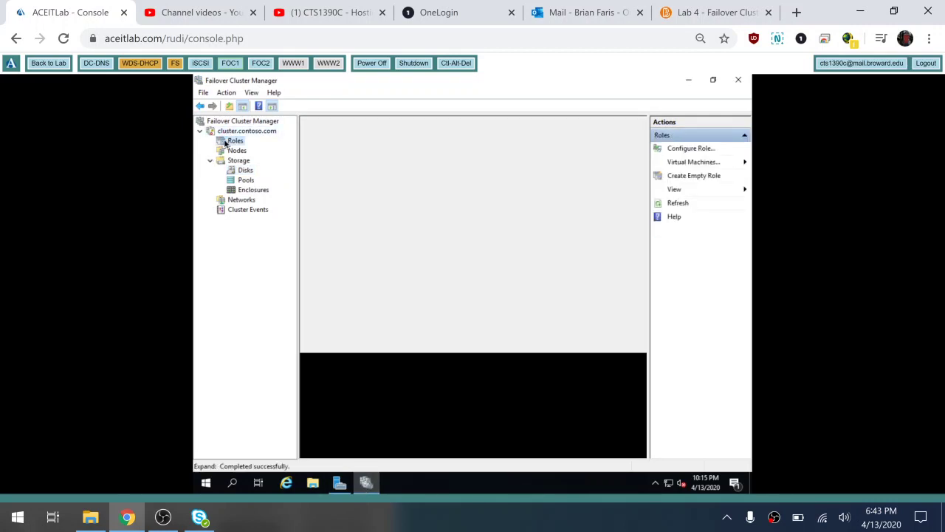
{"action": "right_click", "coordinate": [226, 142]}
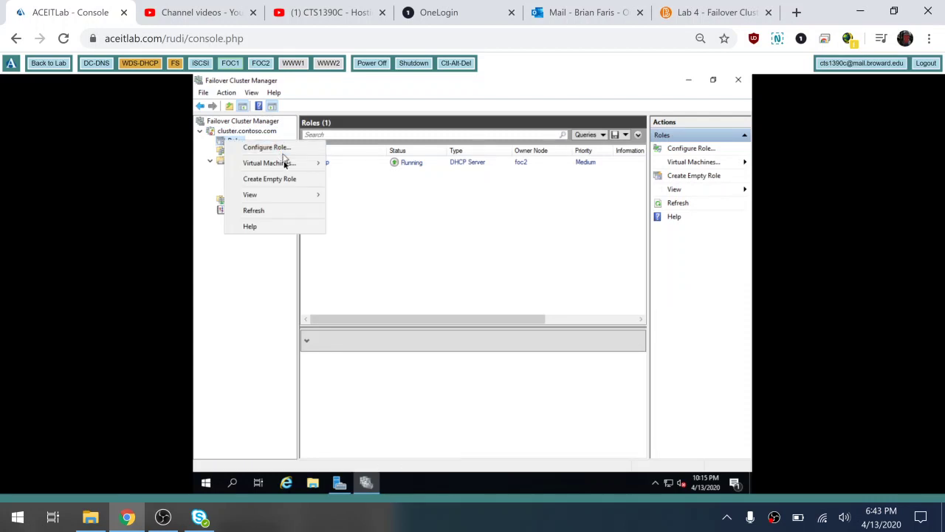
{"action": "mouse_move", "coordinate": [285, 165]}
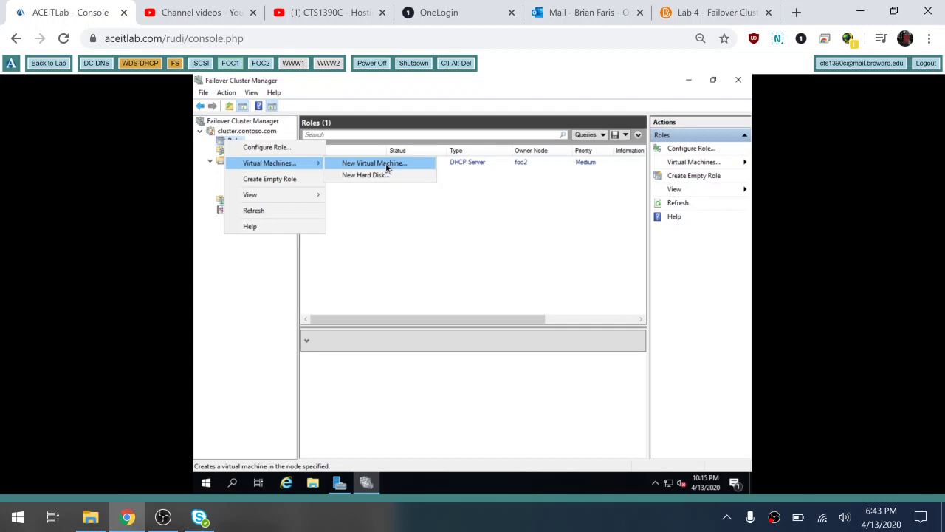
{"action": "left_click", "coordinate": [467, 255]}
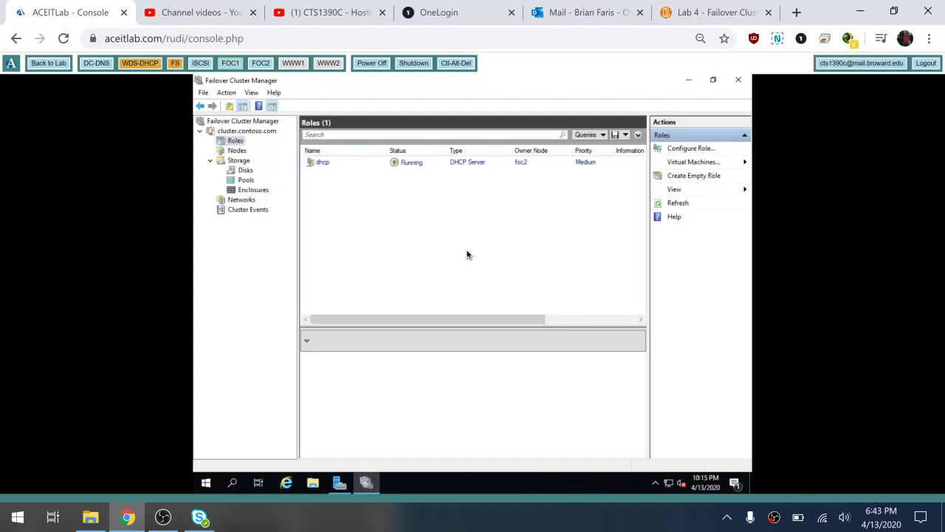